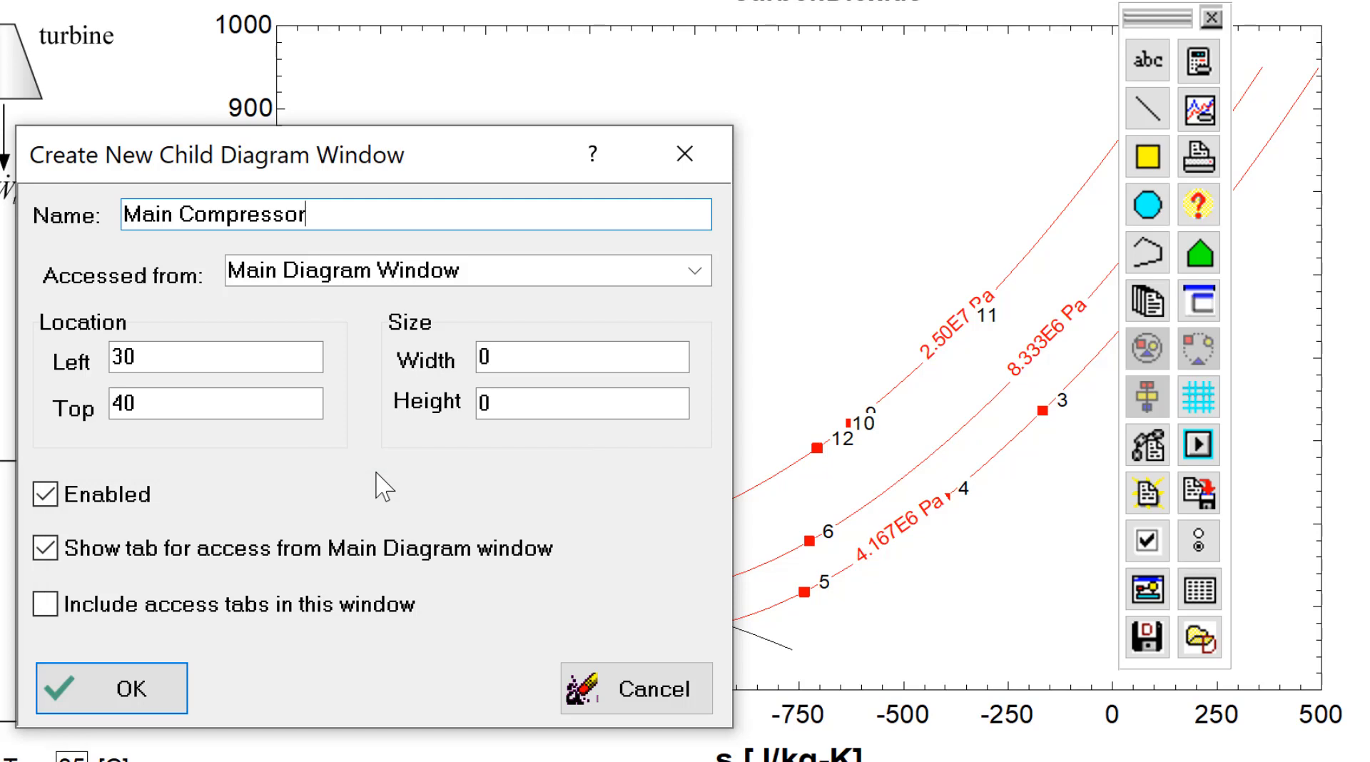
Create a child diagram window named Main Compressor, then resize and reposition it
click(158, 689)
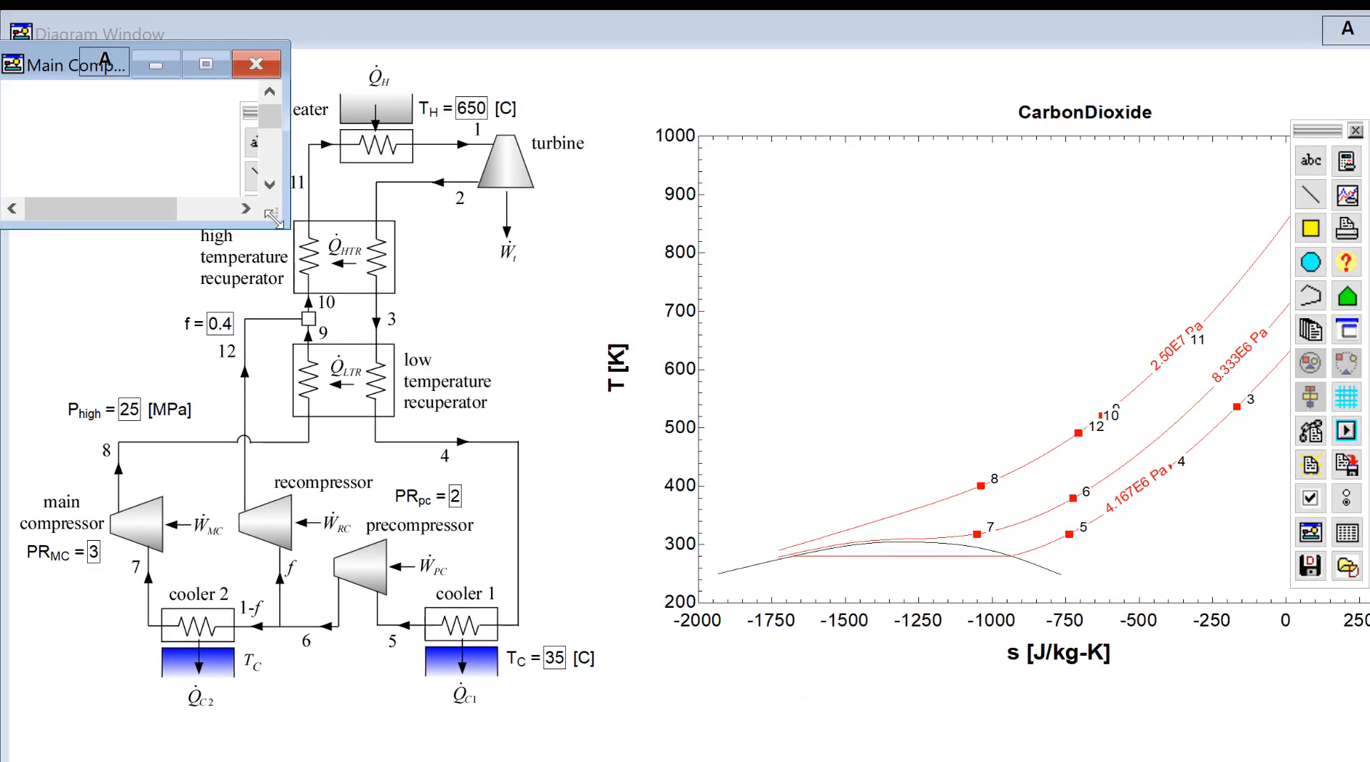
drag(74, 202, 635, 676)
drag(777, 639, 799, 663)
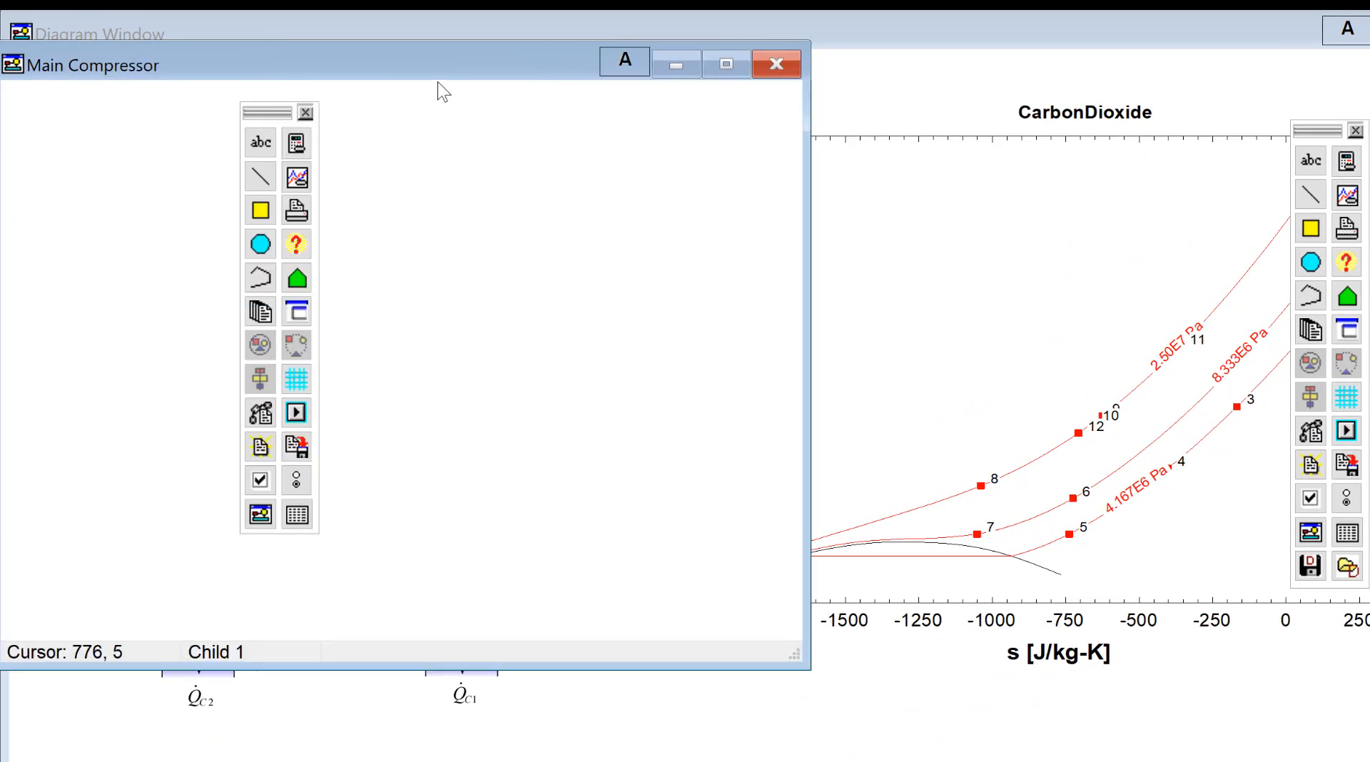
drag(443, 89, 806, 147)
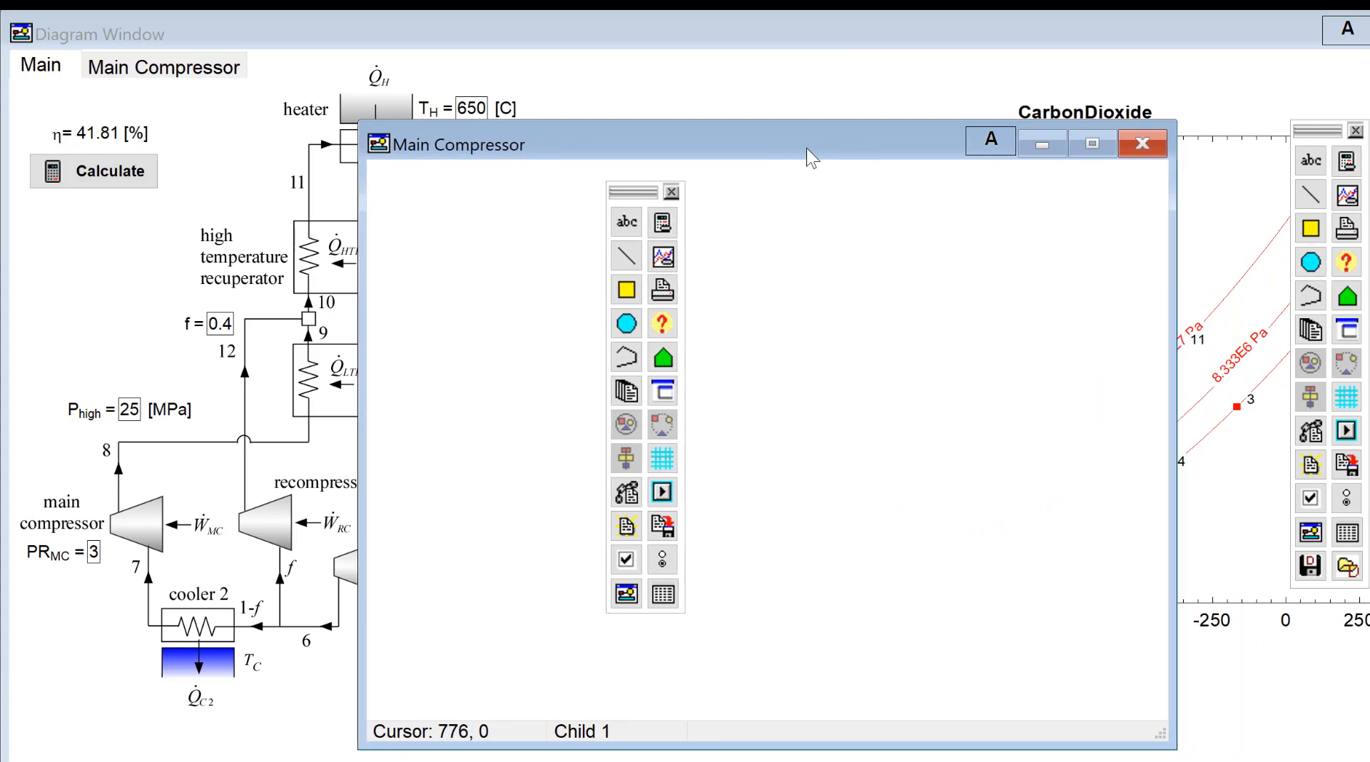
click(992, 141)
click(992, 142)
click(781, 100)
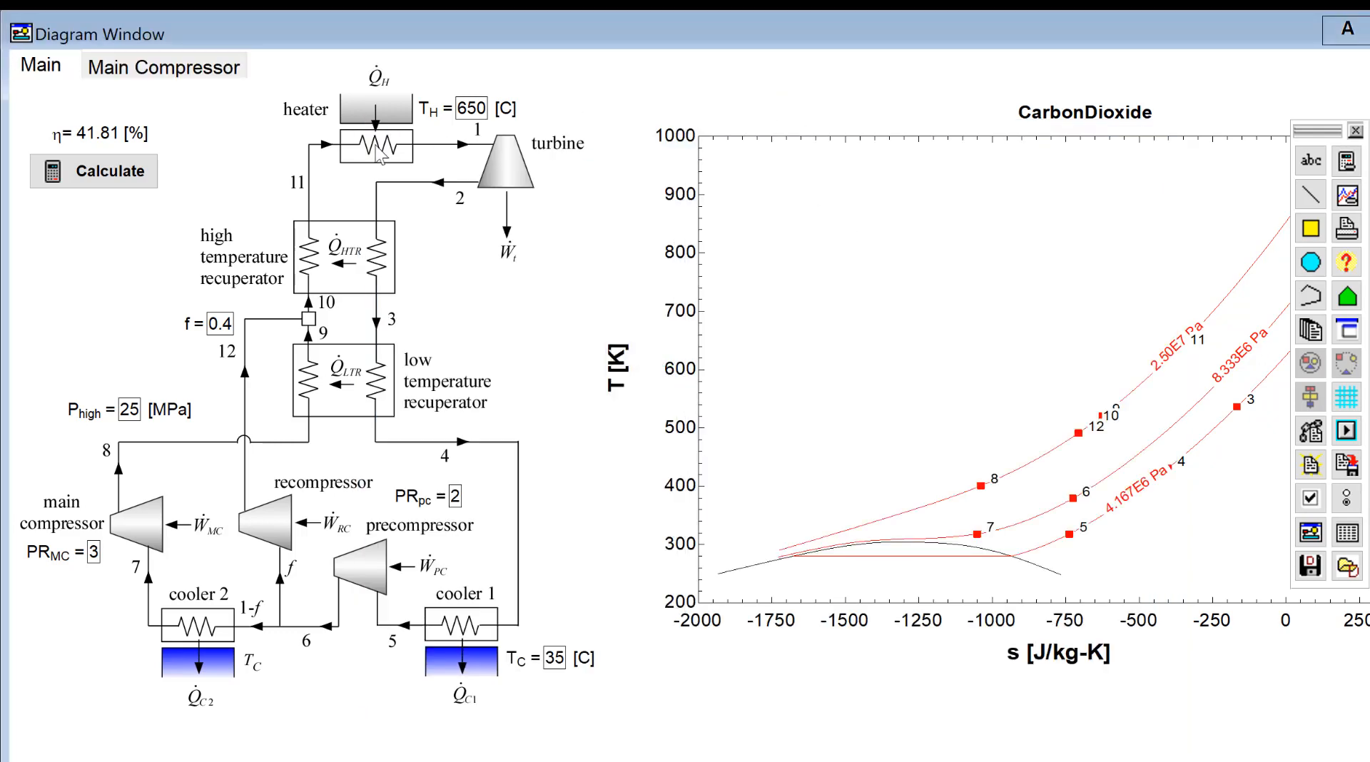
Open the Main Compressor child diagram window from its tab and from the window list
click(189, 71)
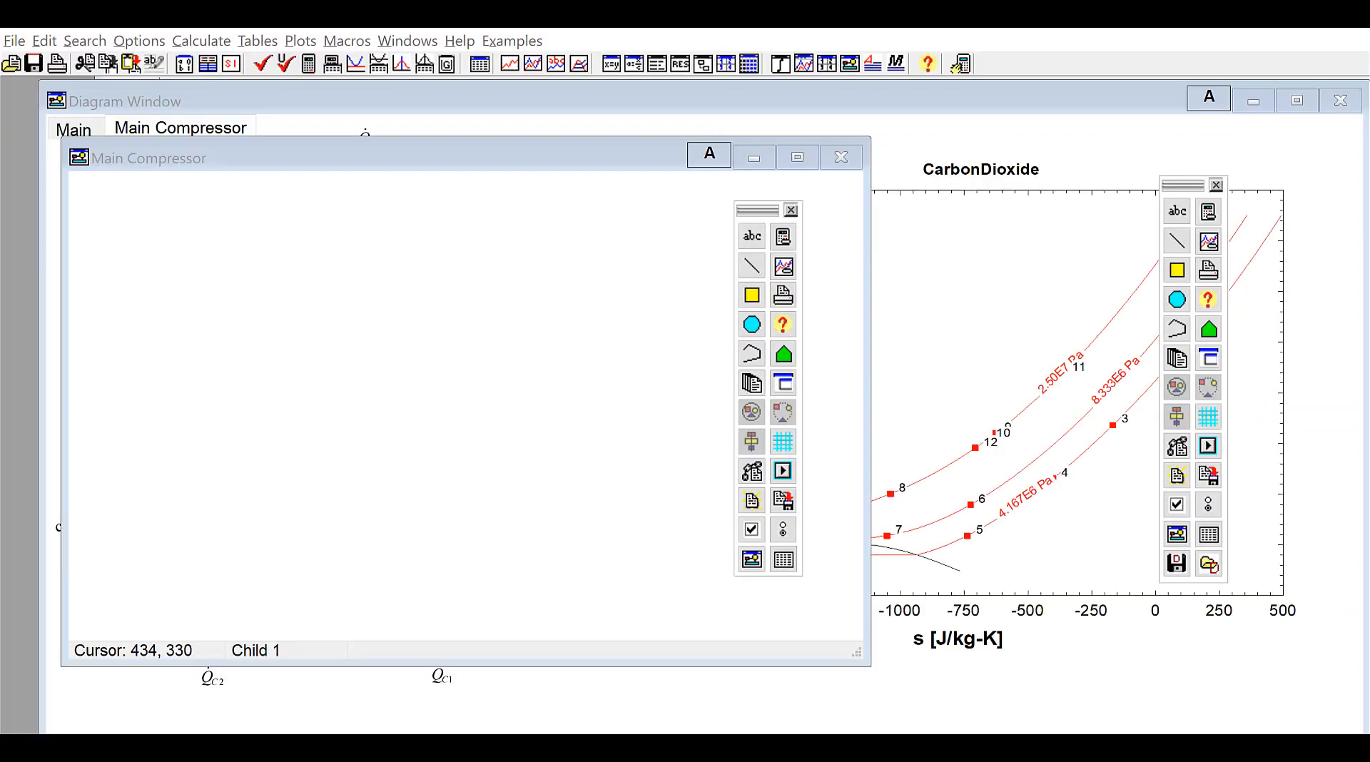
click(412, 43)
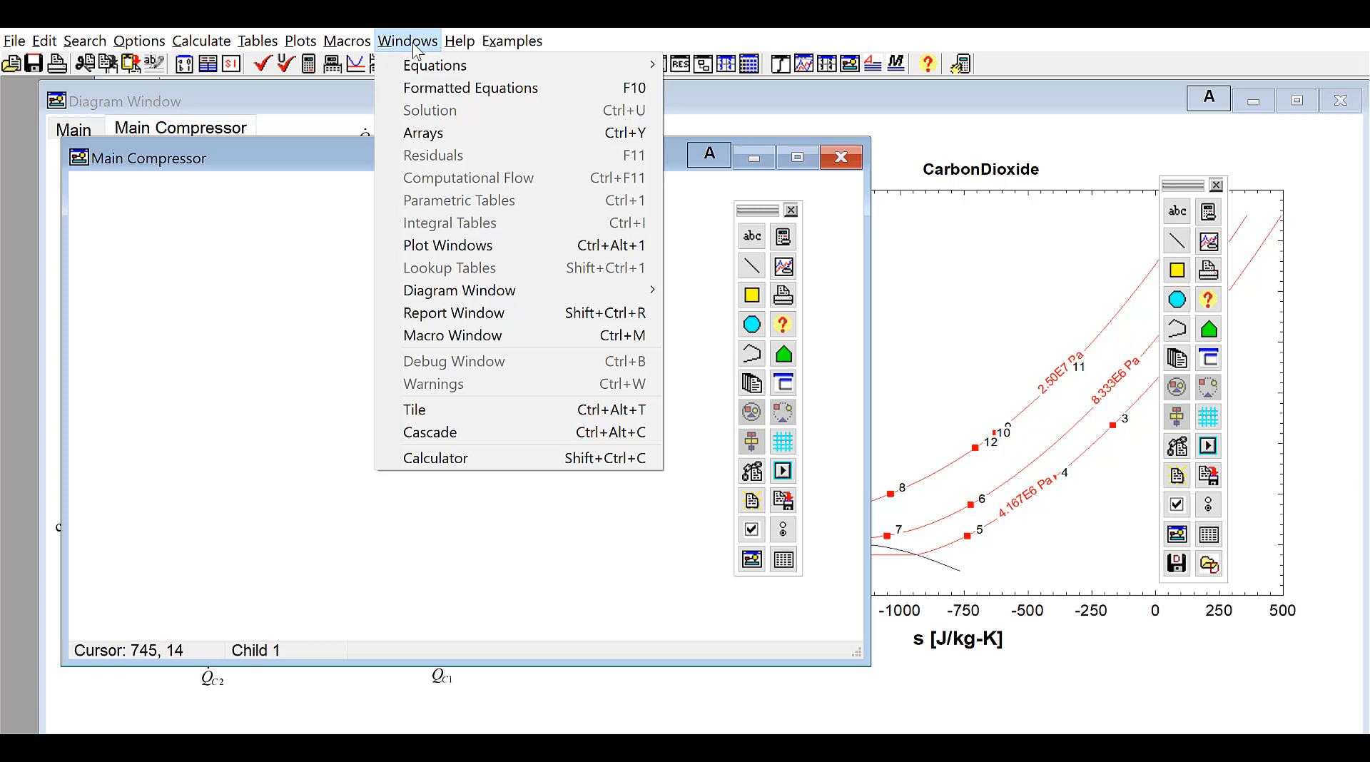
mouse_move(499, 291)
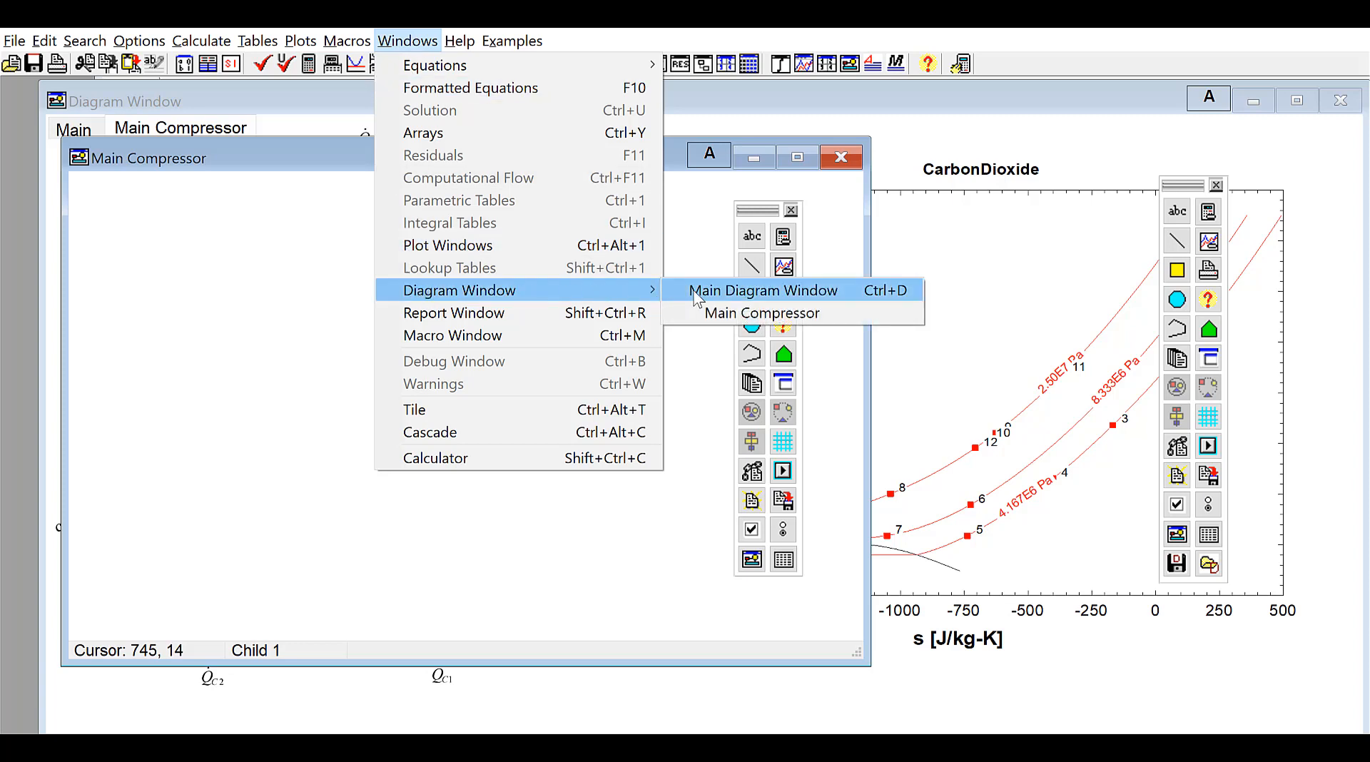
click(802, 314)
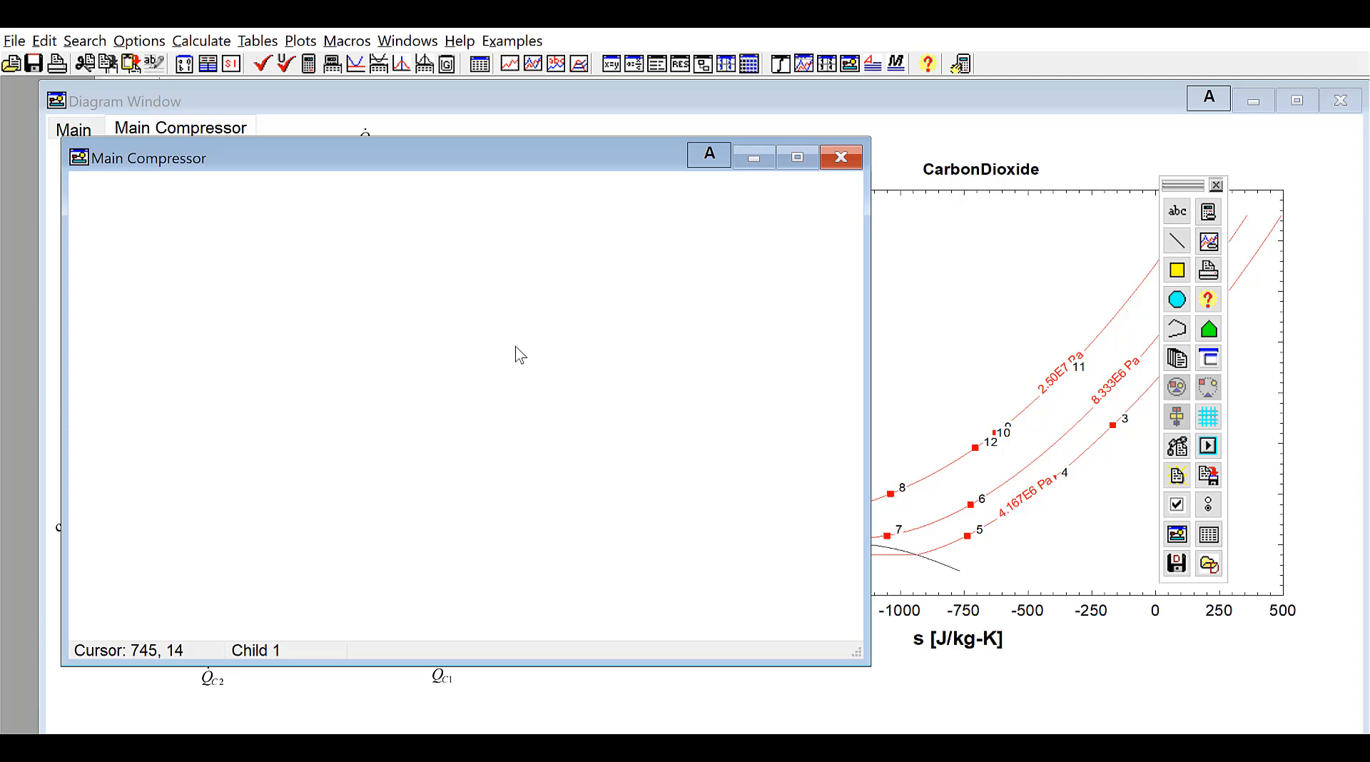
Switch the child window into edit mode and open its properties
click(711, 155)
right_click(538, 308)
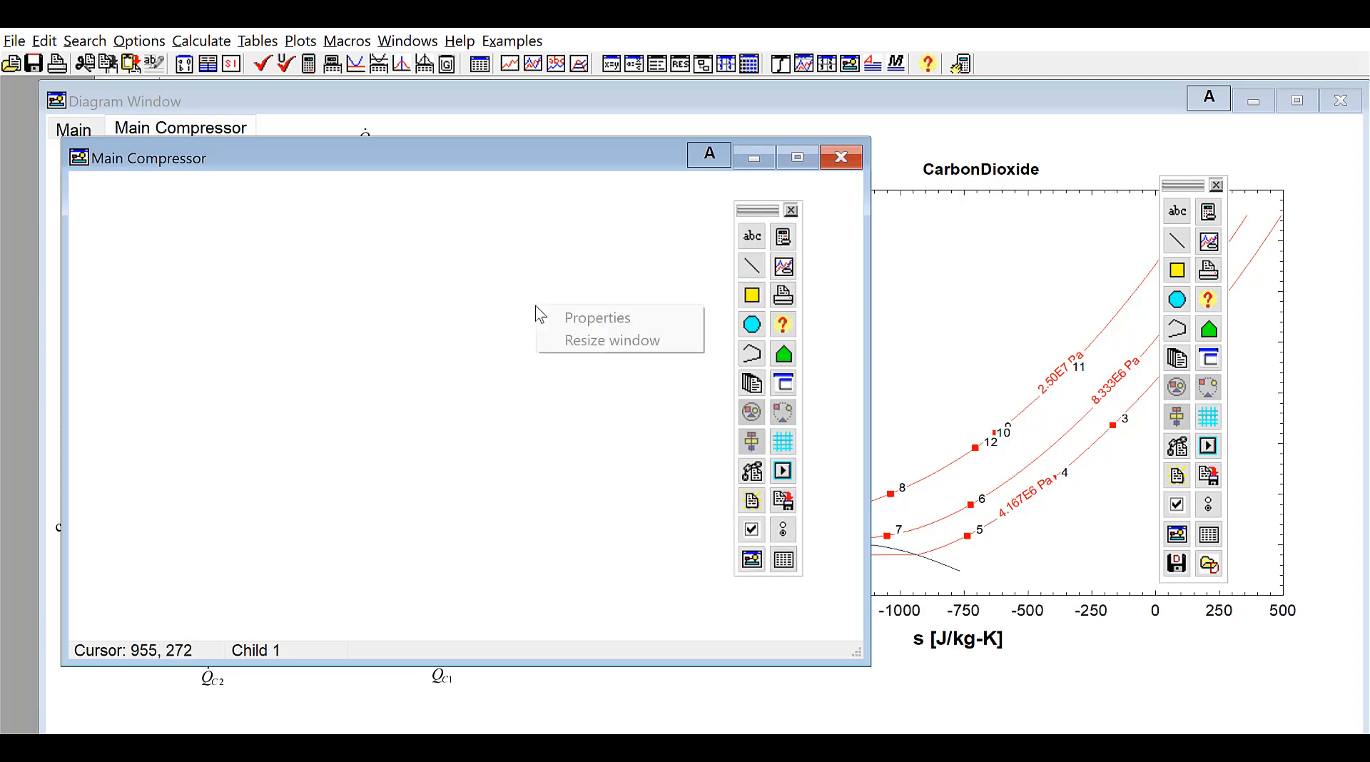
click(571, 315)
click(899, 665)
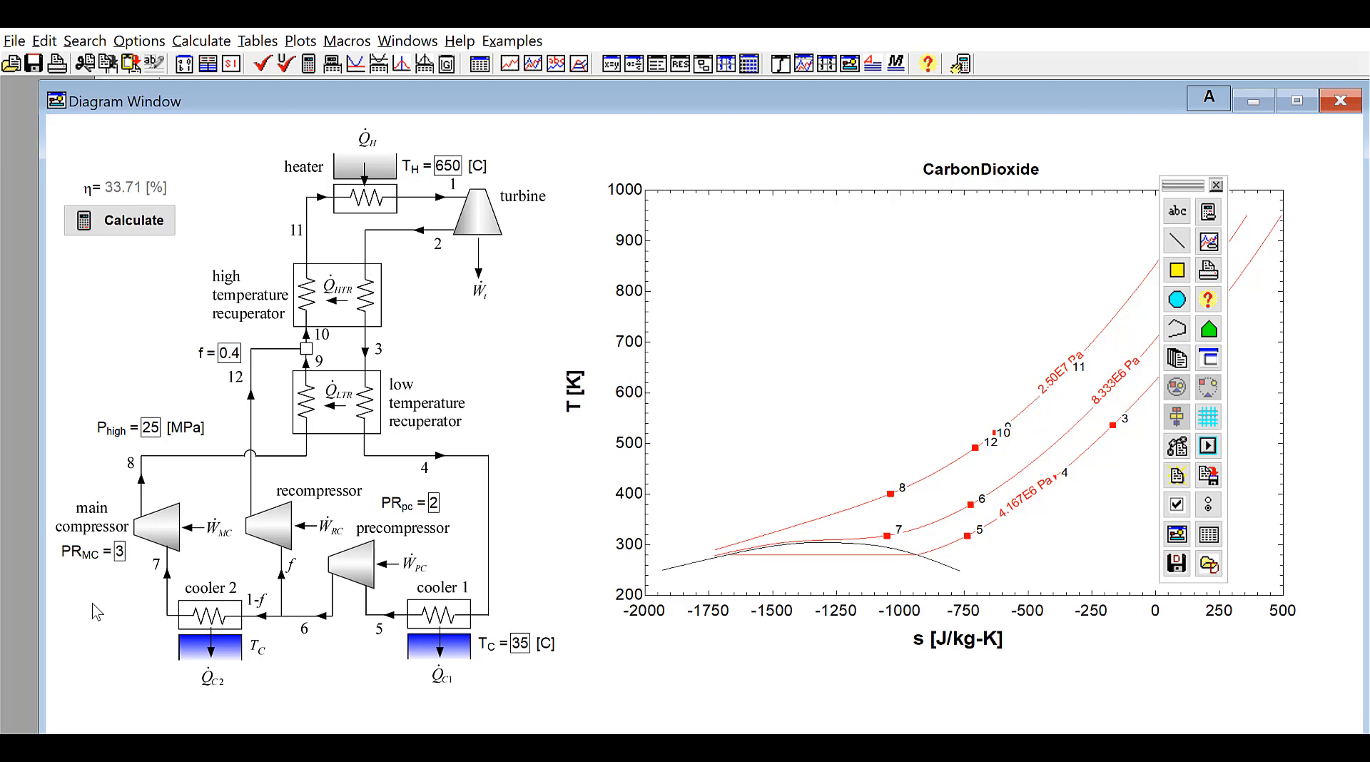
Select the main compressor area of the cycle diagram to create a child diagram window named Main Compressor
key(ctrl+shift)
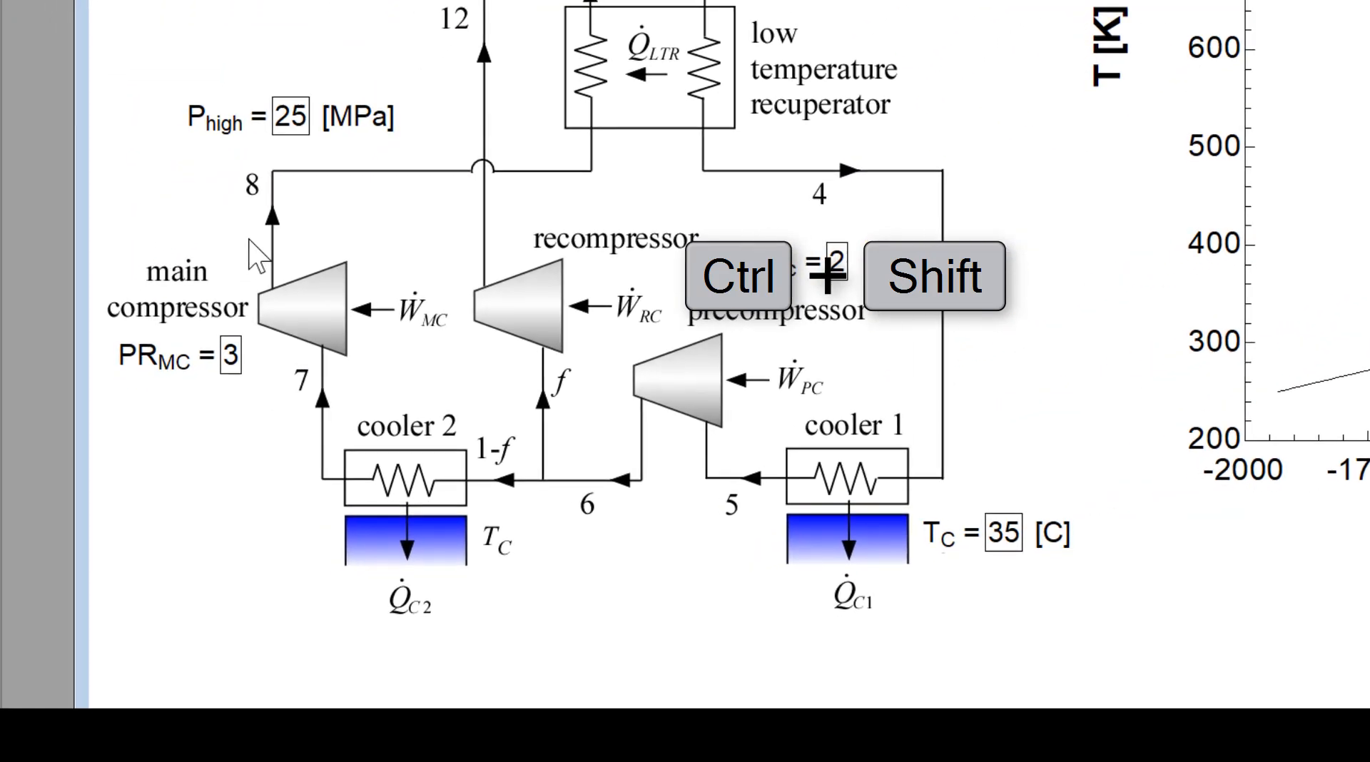
drag(249, 240, 386, 414)
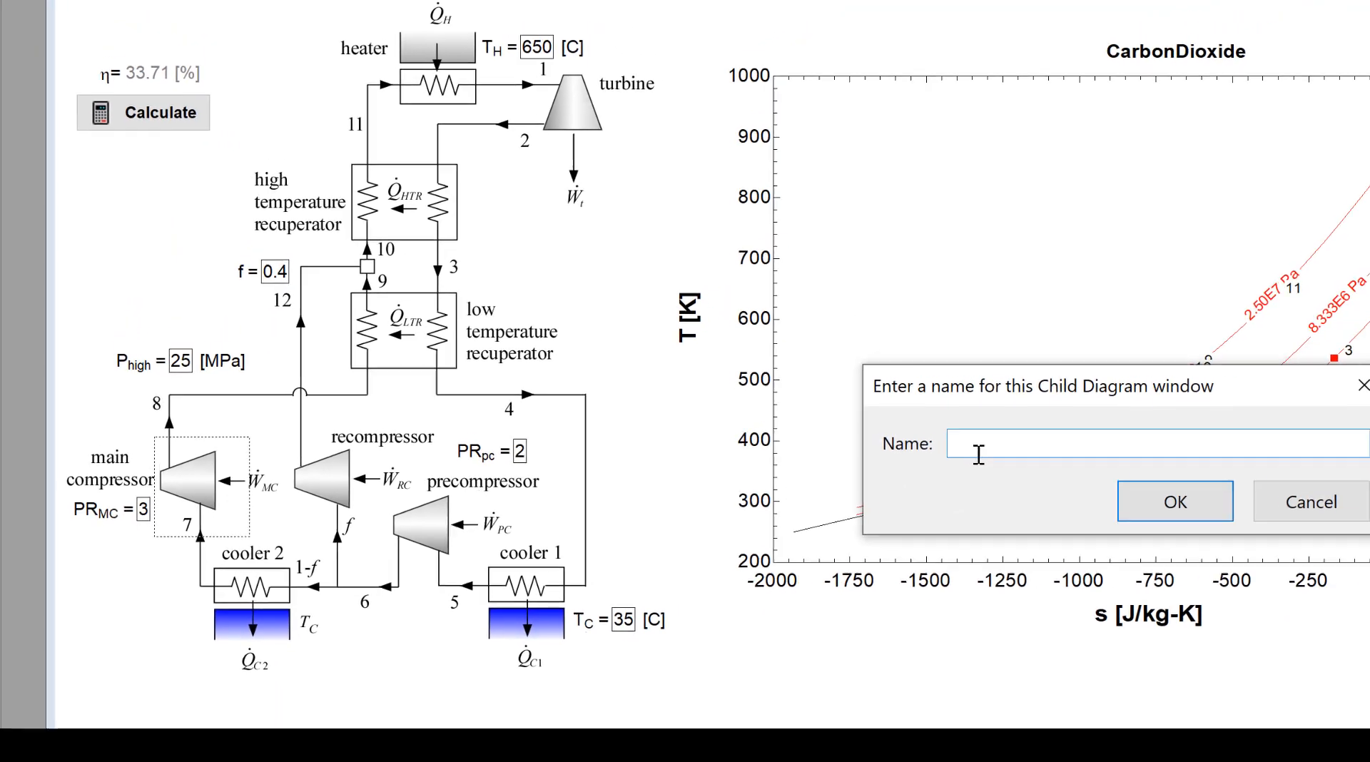
text(Main Compres)
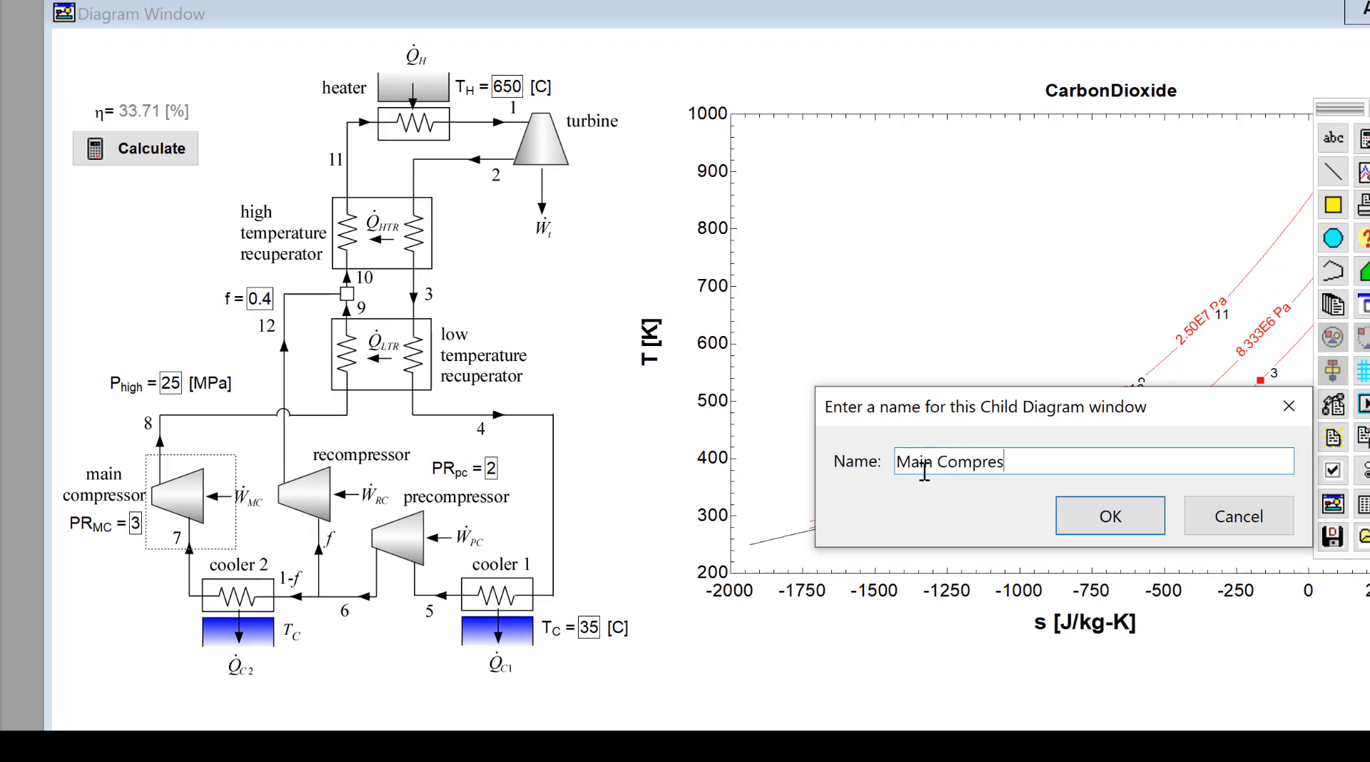
text(sor)
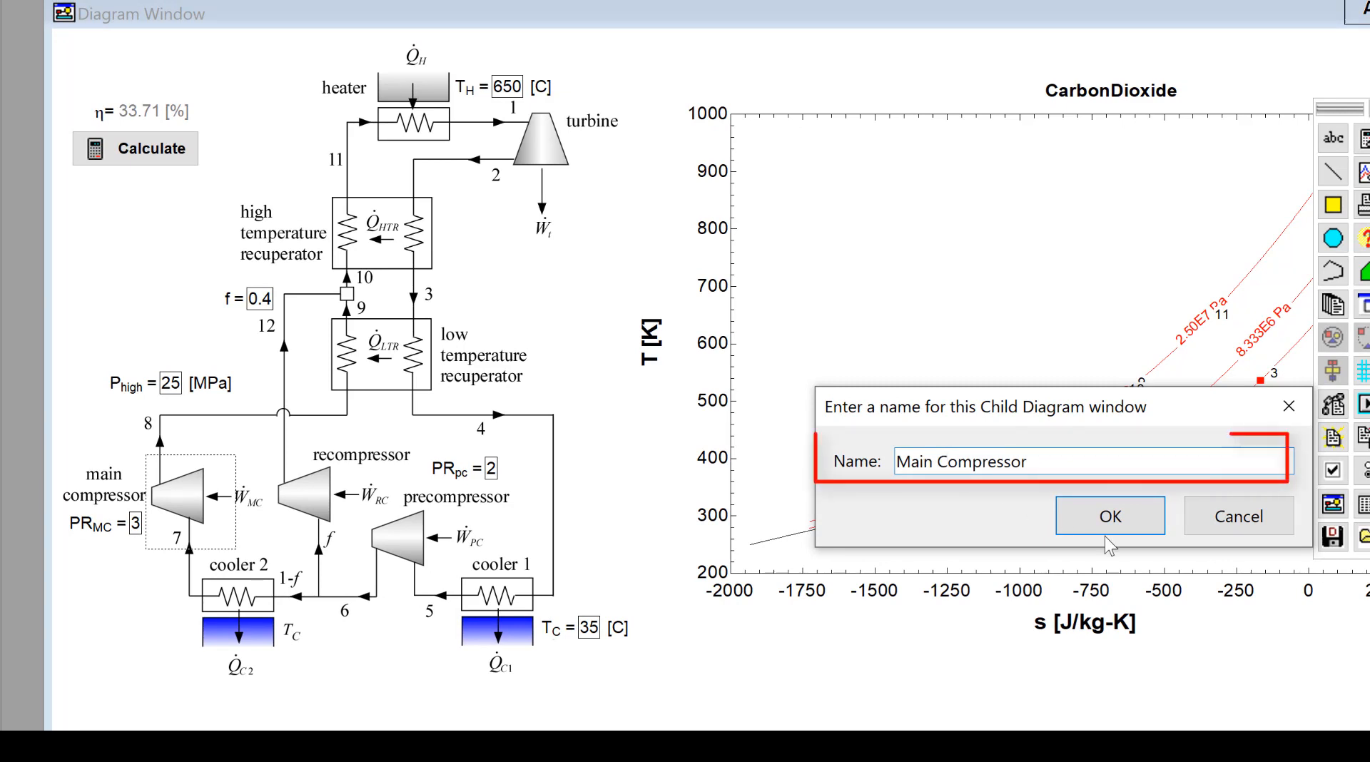
click(1153, 526)
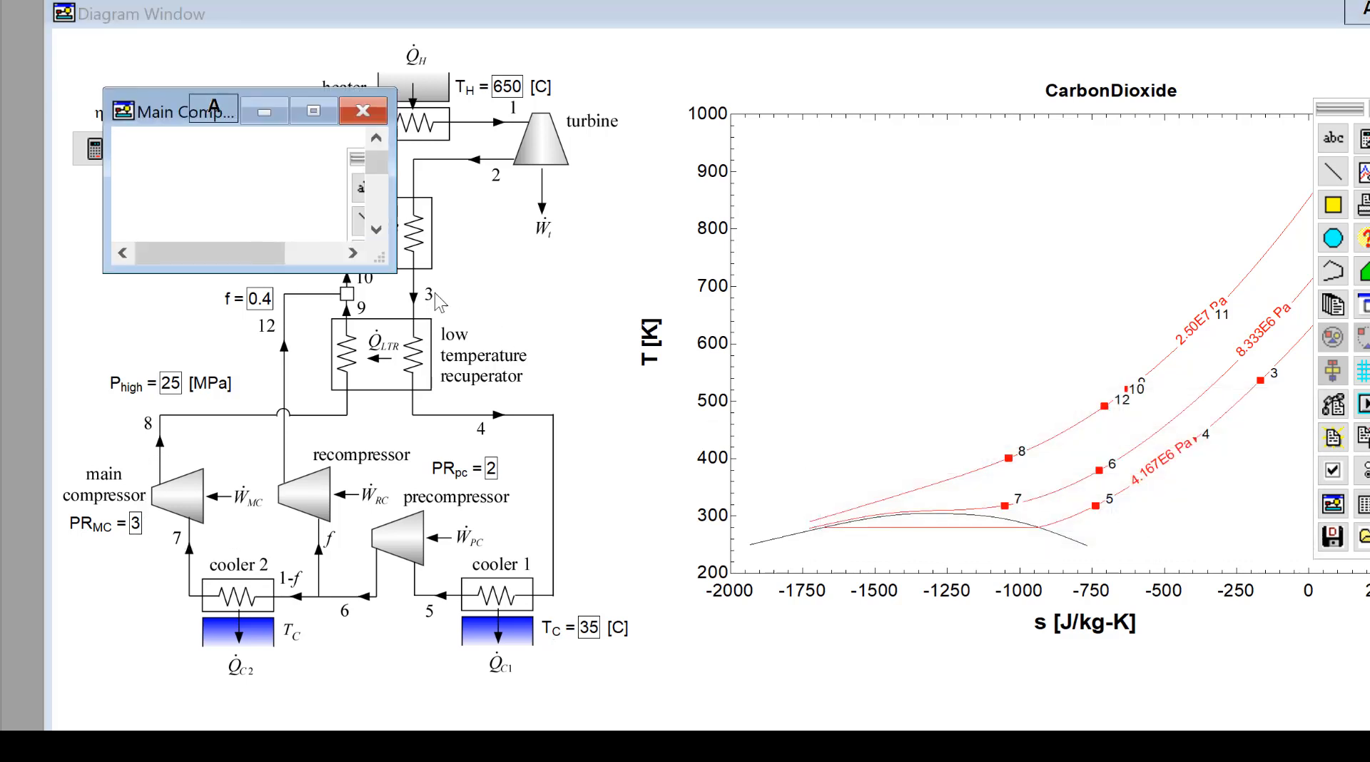
Enlarge the Main Compressor child window and move its drawing toolbar to the window's edge
drag(395, 271, 1010, 640)
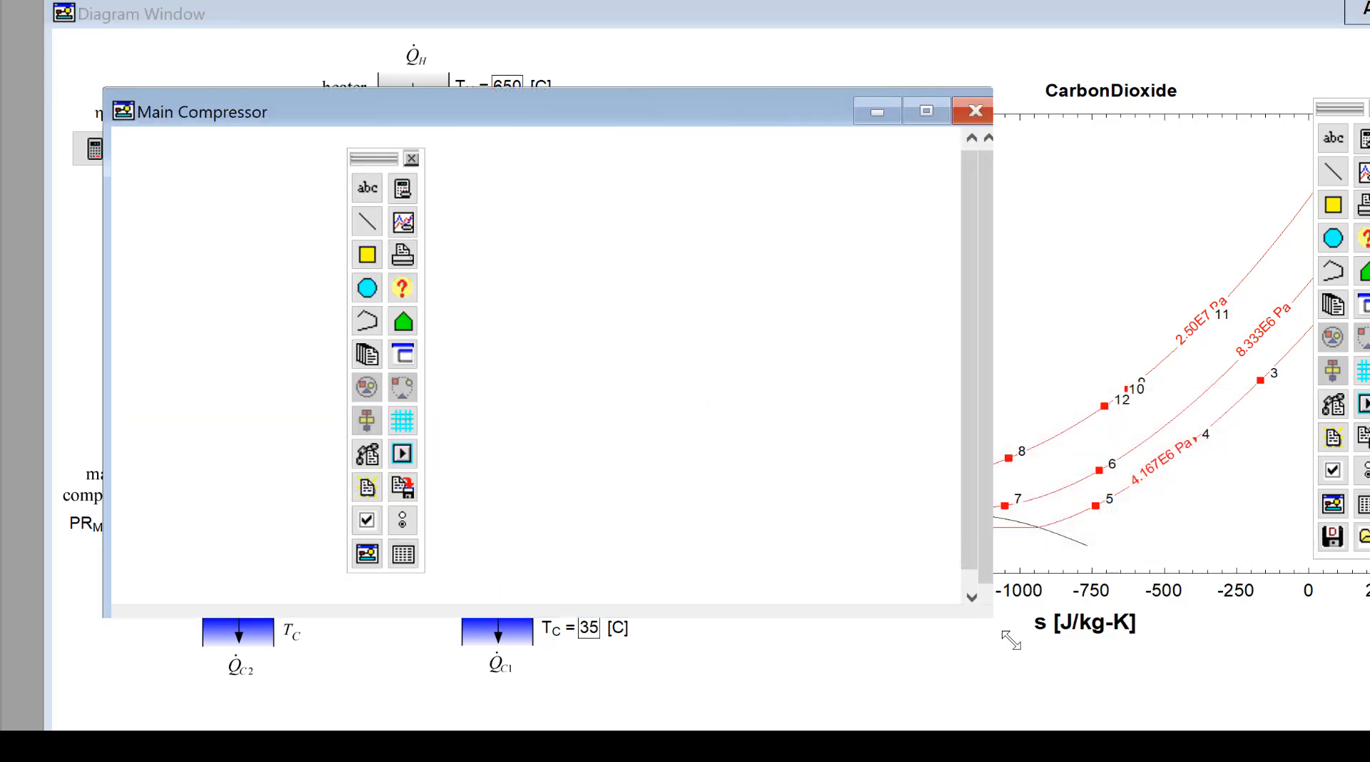
drag(371, 158, 932, 164)
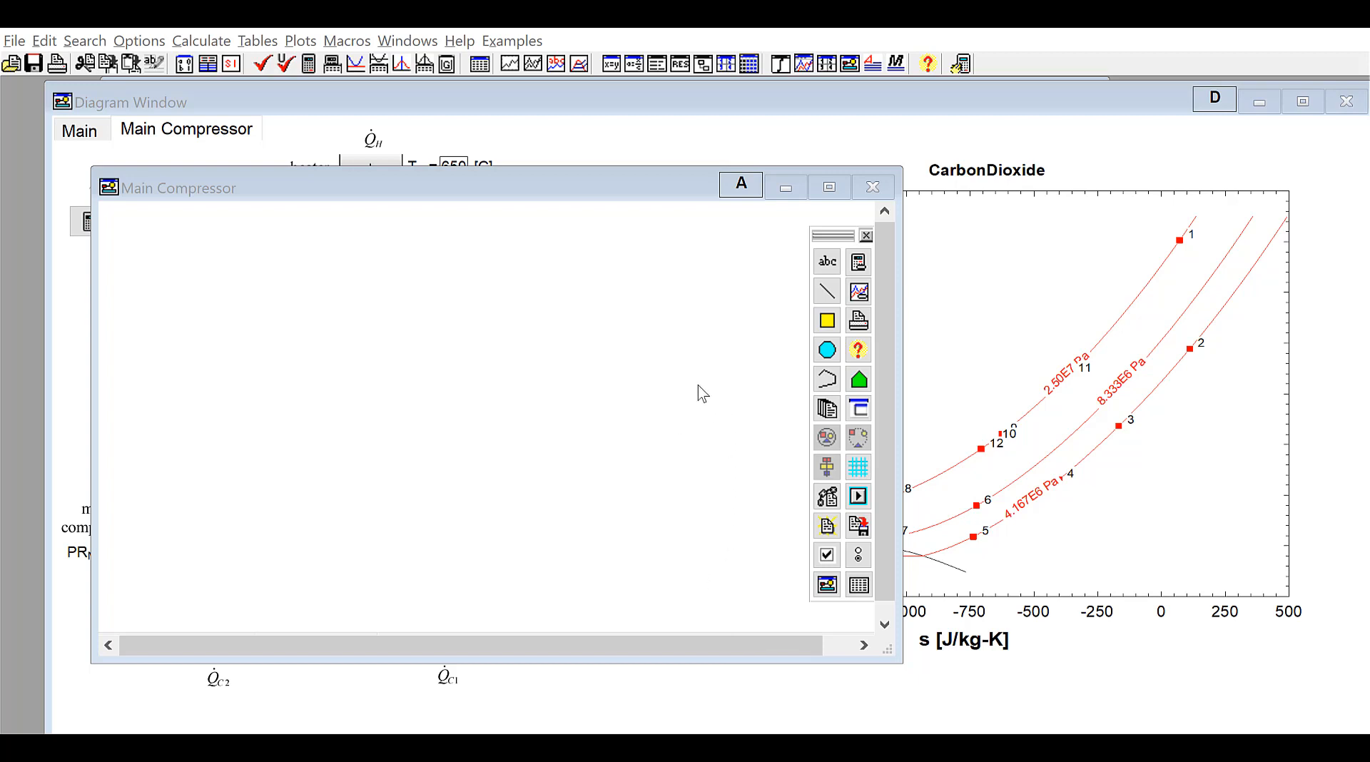
click(318, 184)
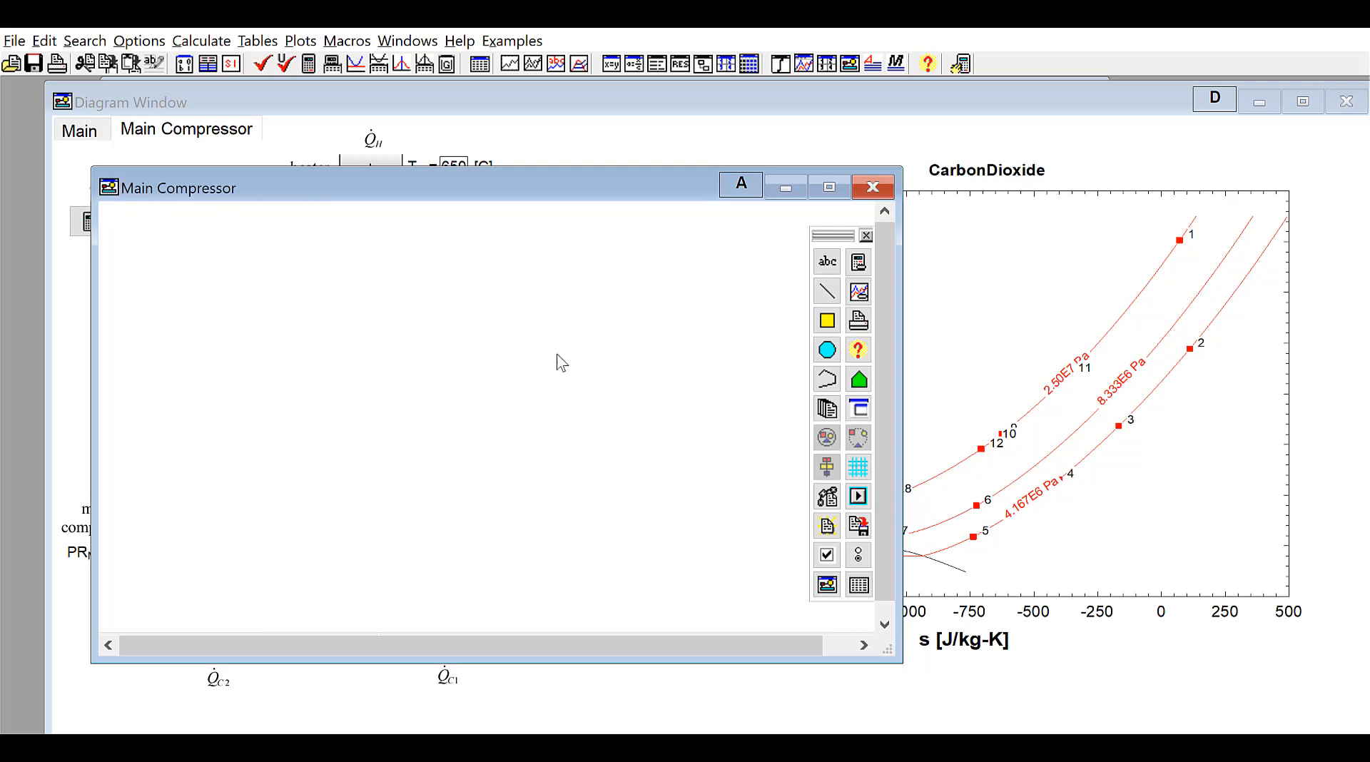
Paste the compressor figure from the Rotating Equipment palette folder into the child window
click(828, 410)
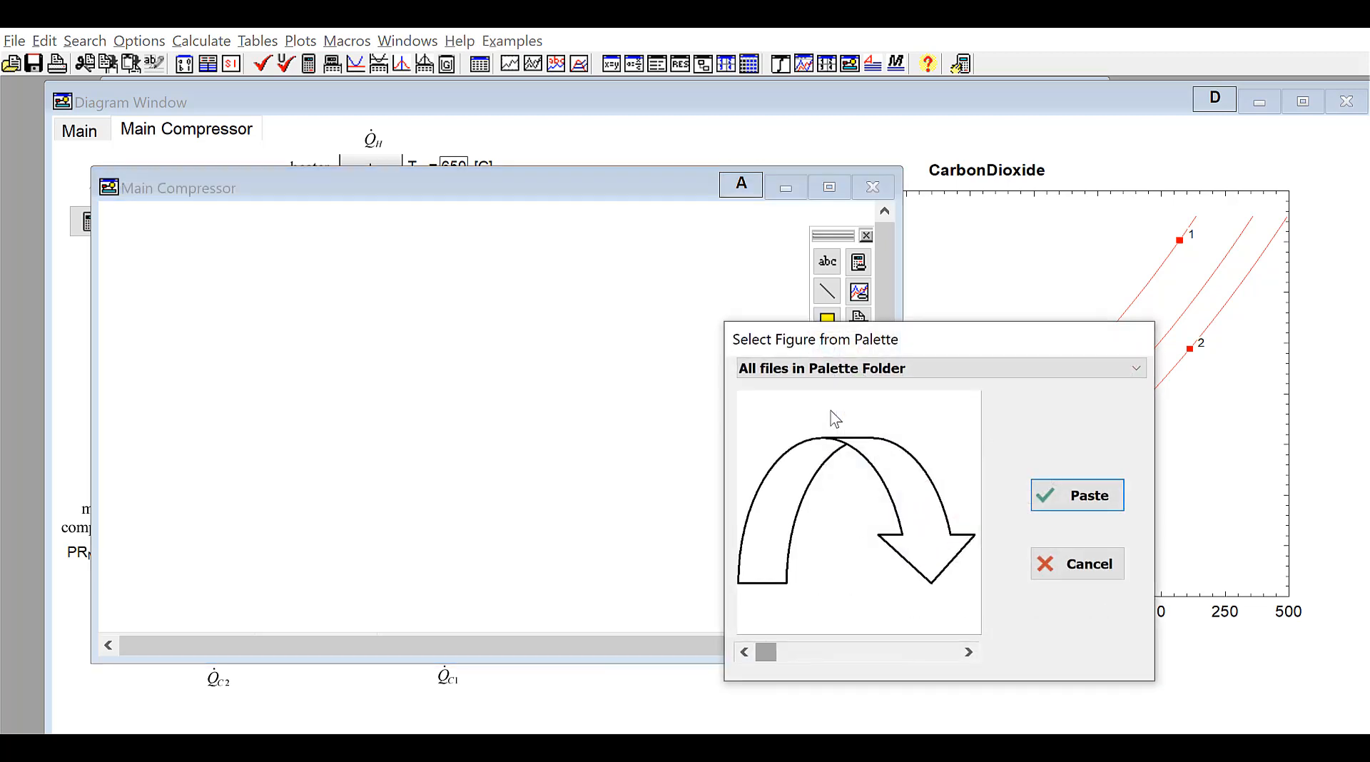
click(891, 371)
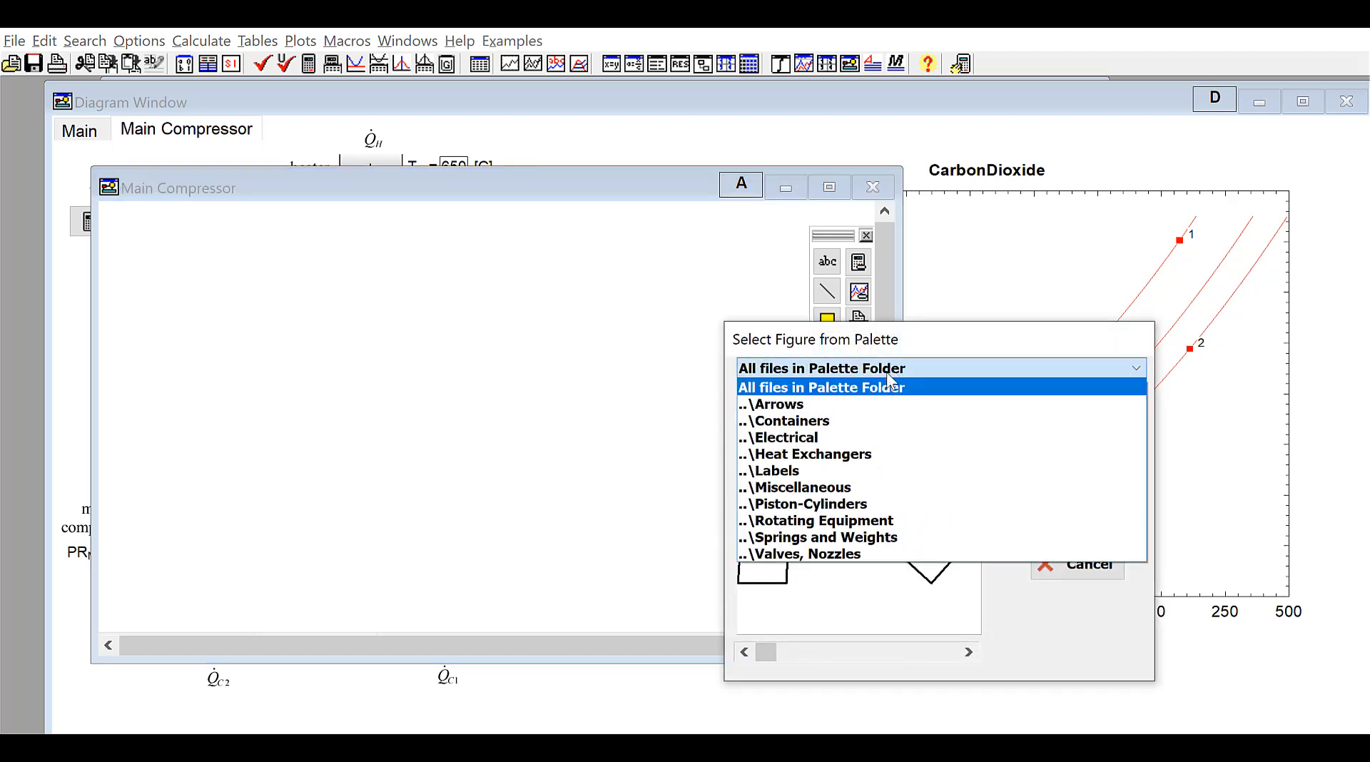
click(871, 524)
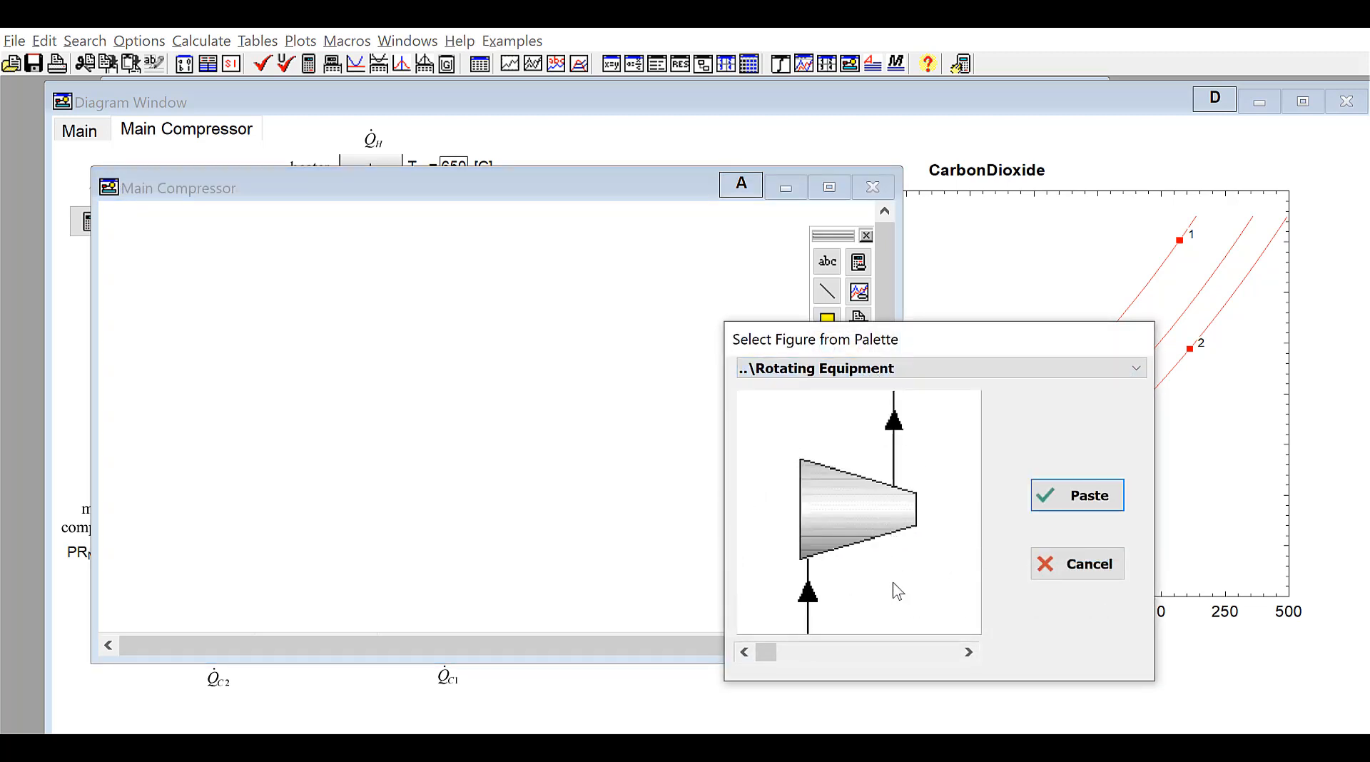
click(1099, 506)
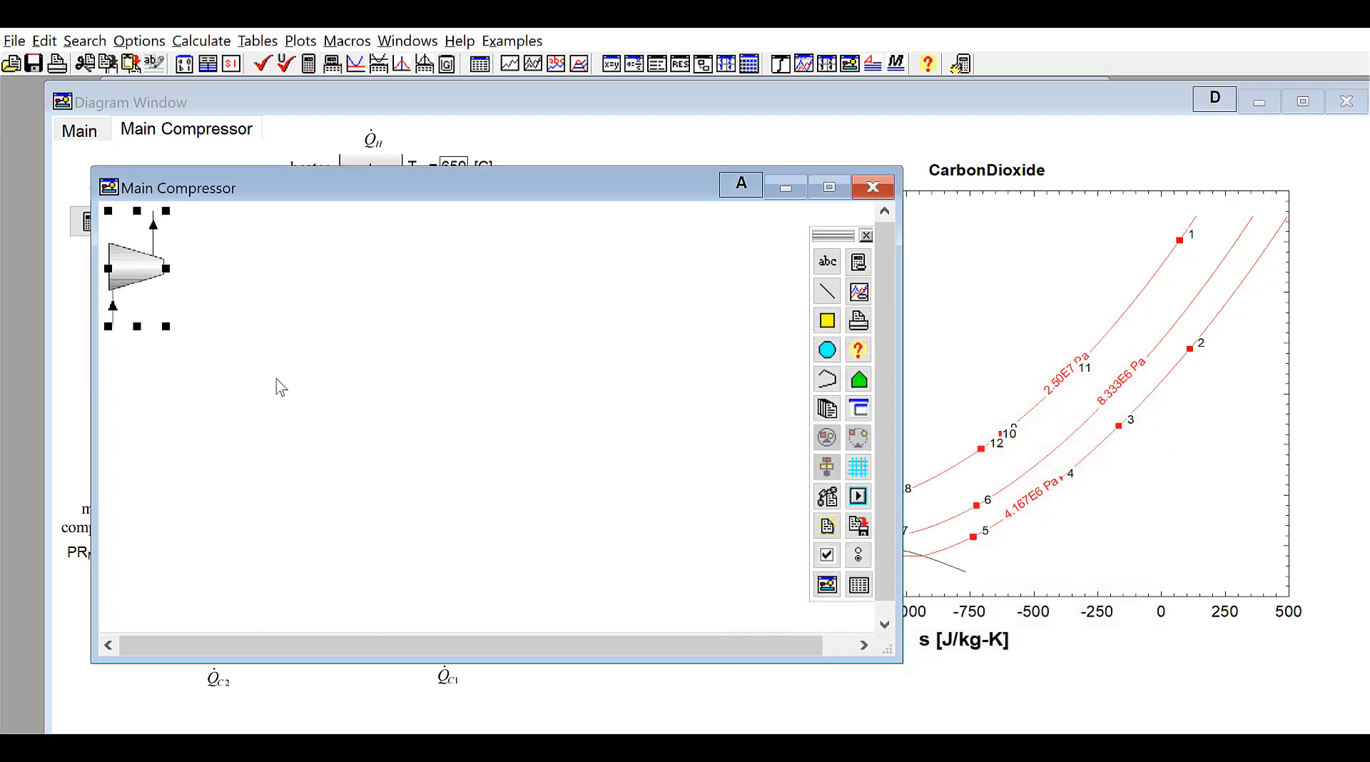
Enlarge the compressor figure and center it in the child window
drag(142, 294, 475, 478)
drag(393, 420, 410, 378)
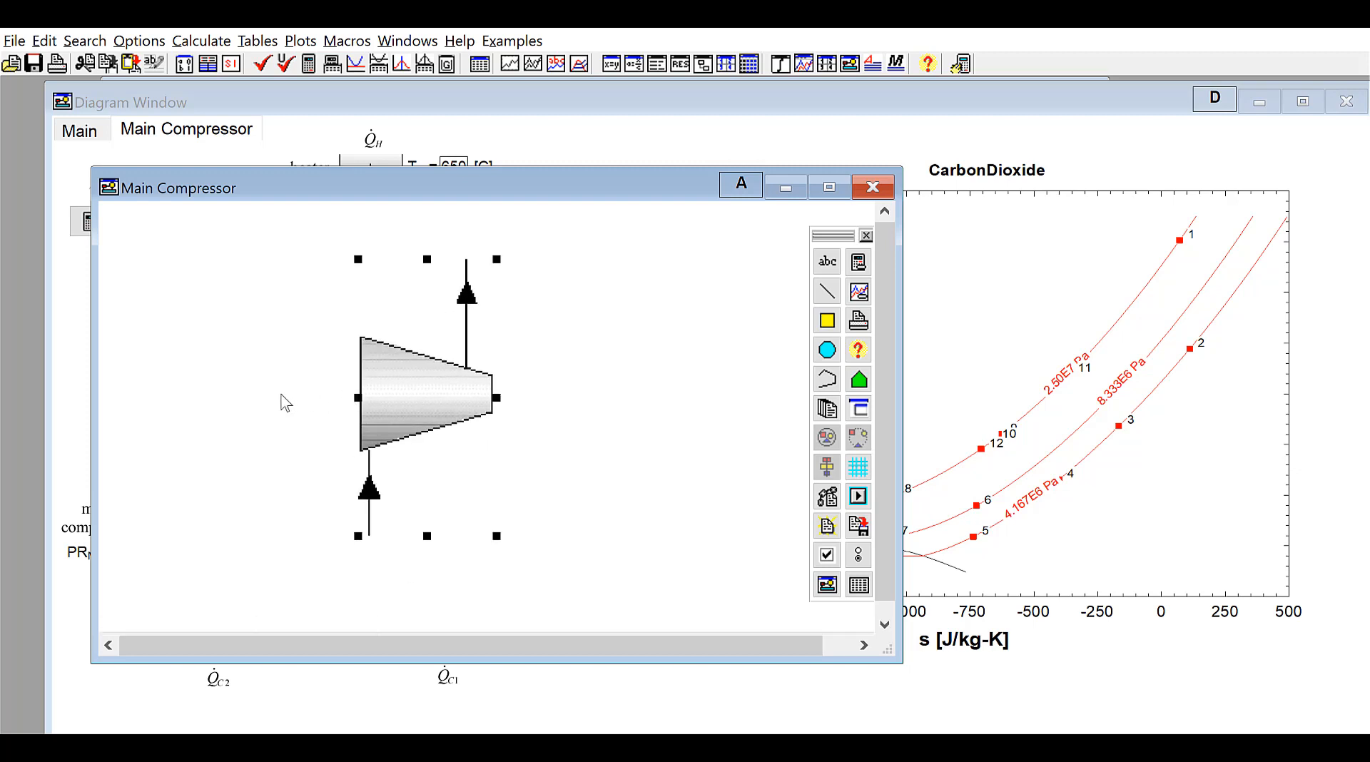
click(236, 339)
Add an input variable text for eta_c with its name and place it on the compressor body
click(827, 261)
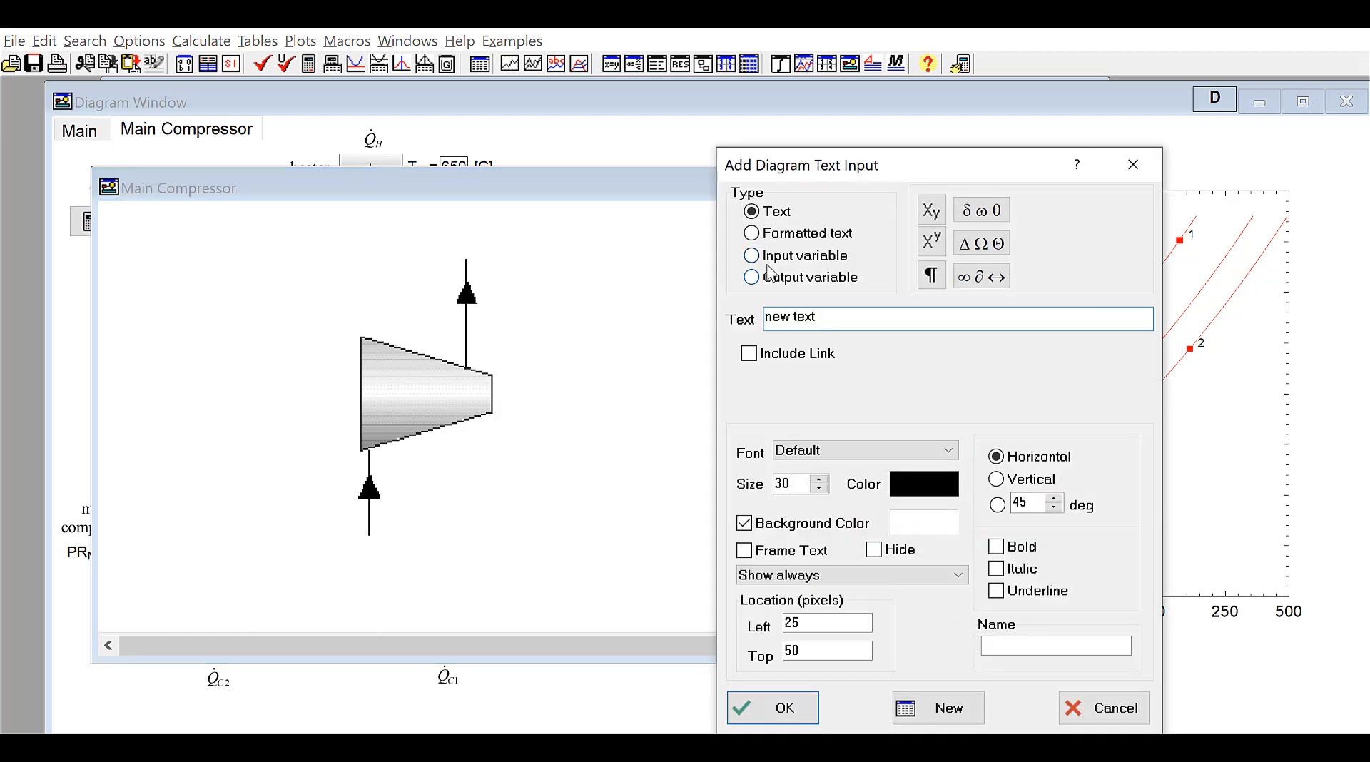
click(765, 260)
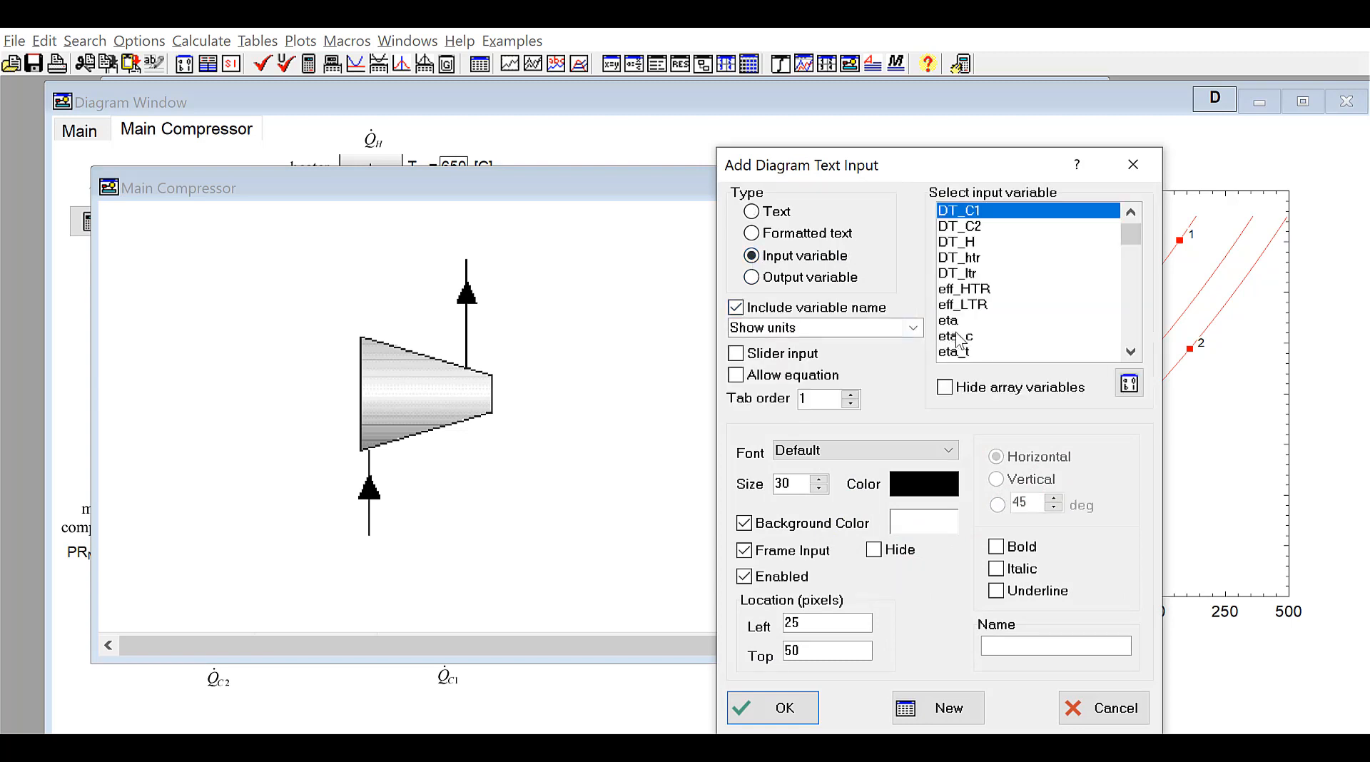
click(956, 335)
click(785, 709)
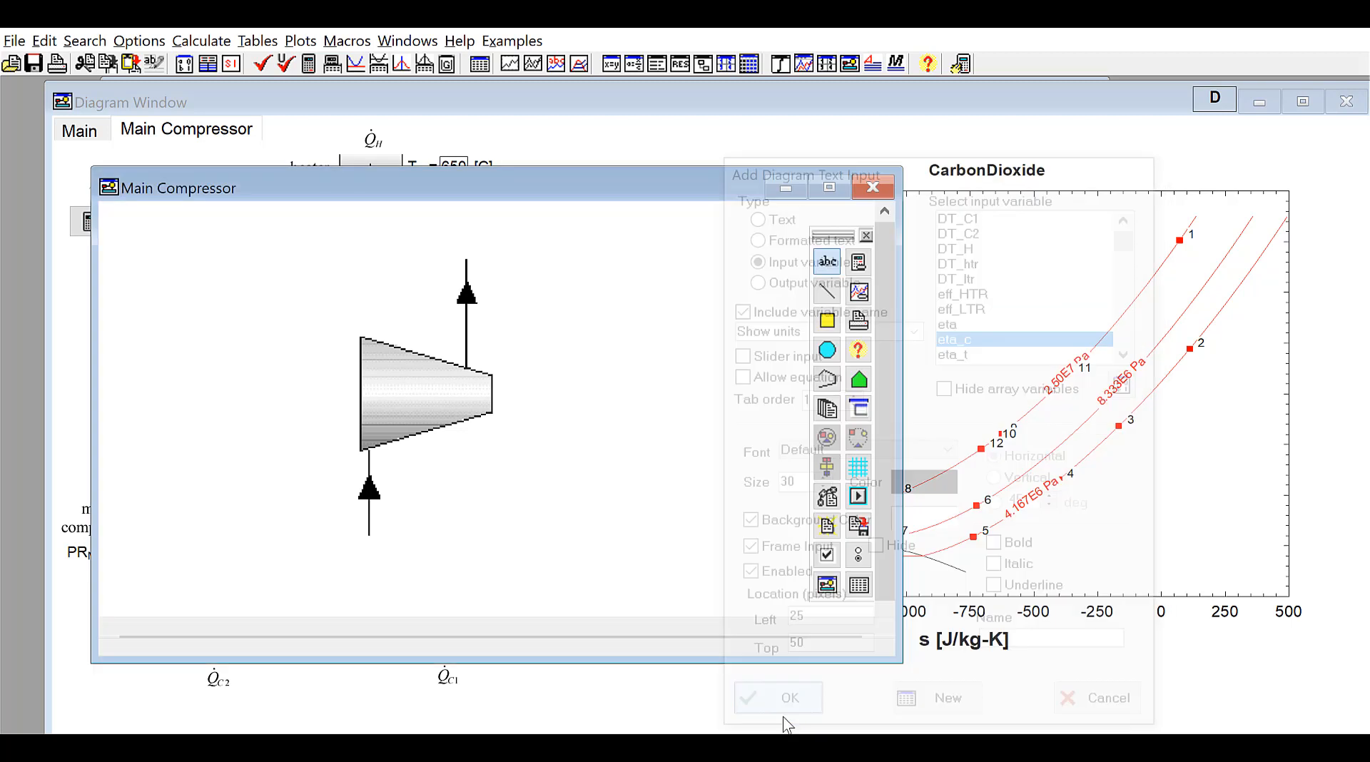
drag(169, 243, 431, 408)
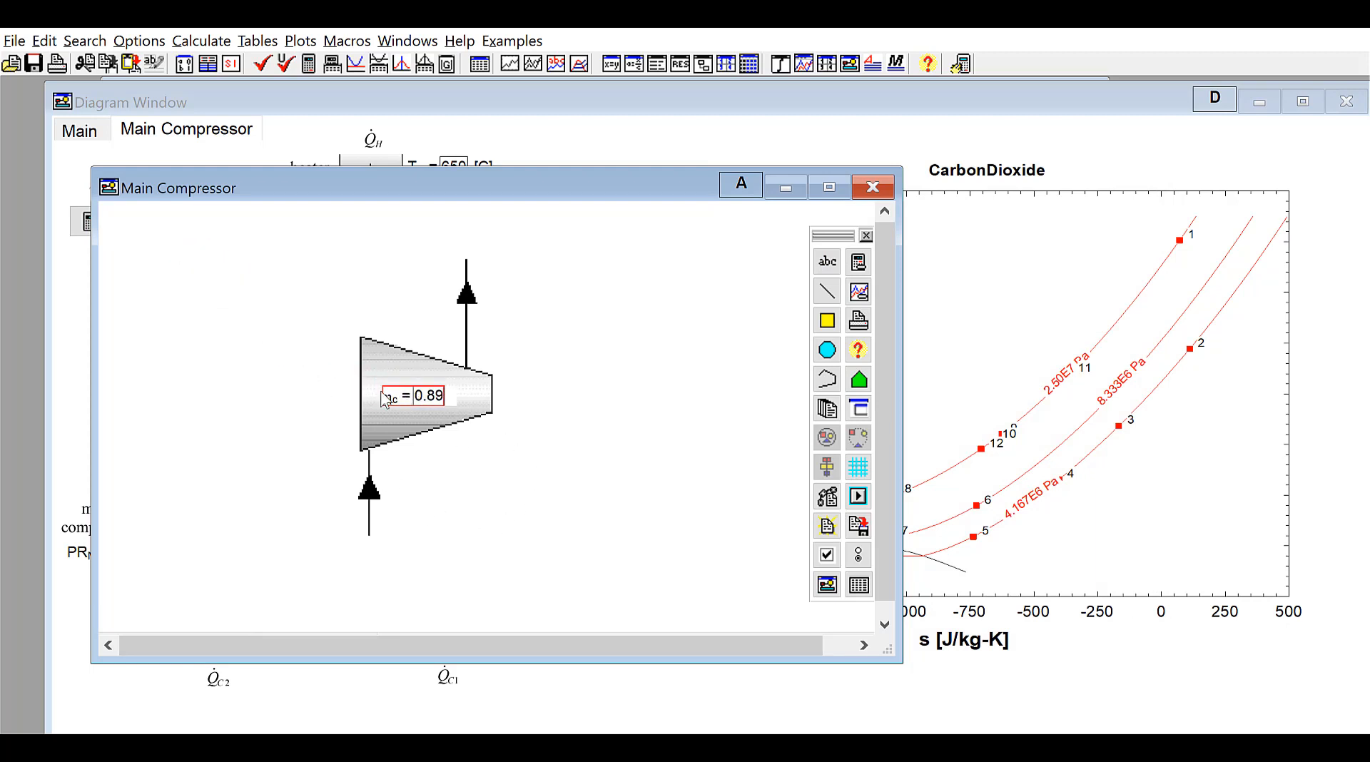
click(587, 405)
Comment out the eta_c = 0.89 equation in the Component Performance Parameters equations tab
key(ctrl+e)
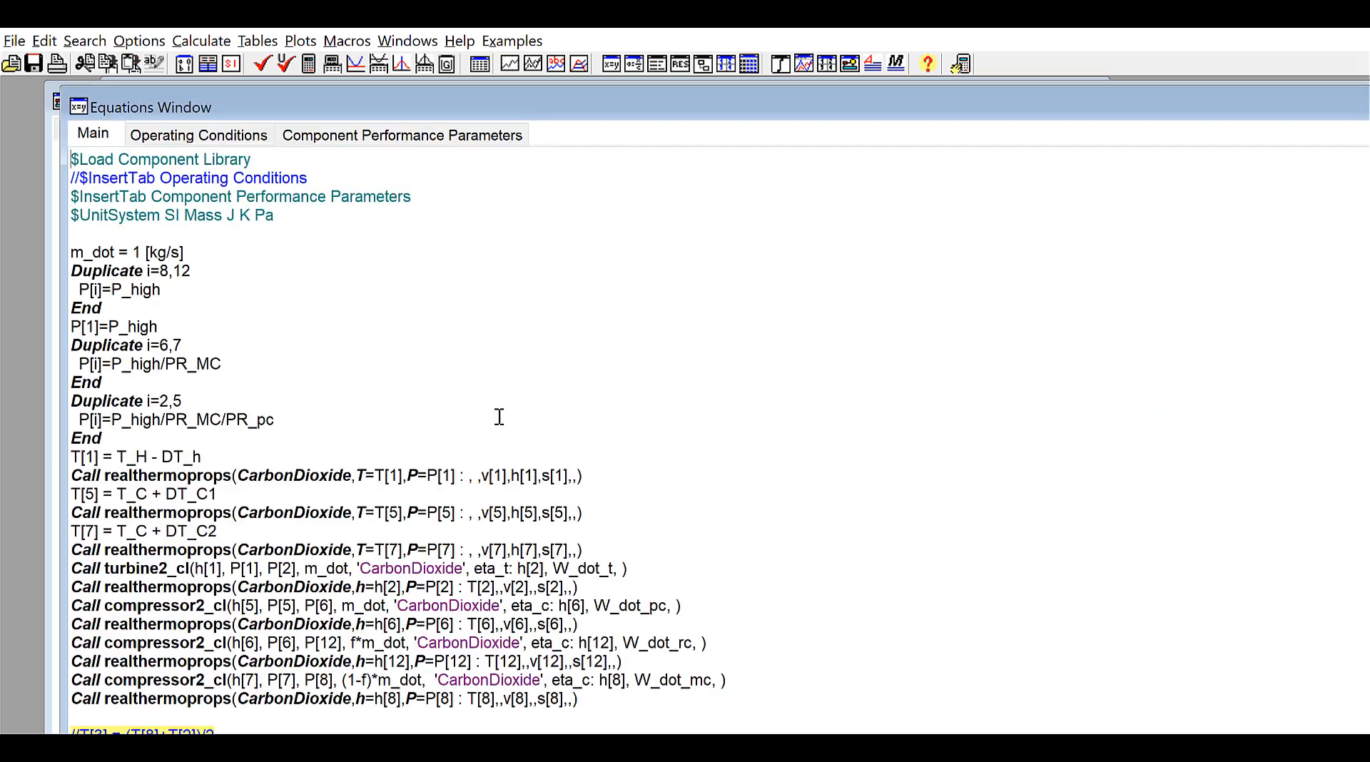
click(345, 140)
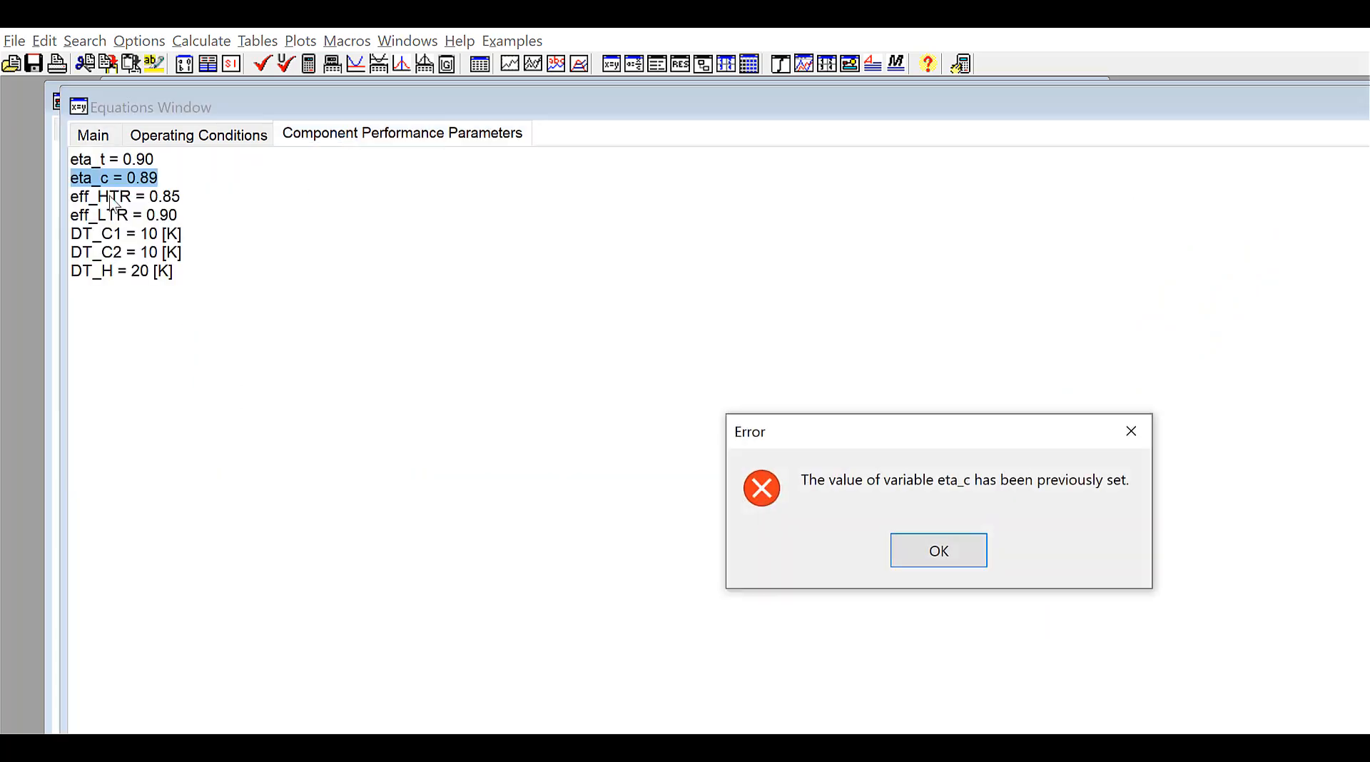
click(957, 554)
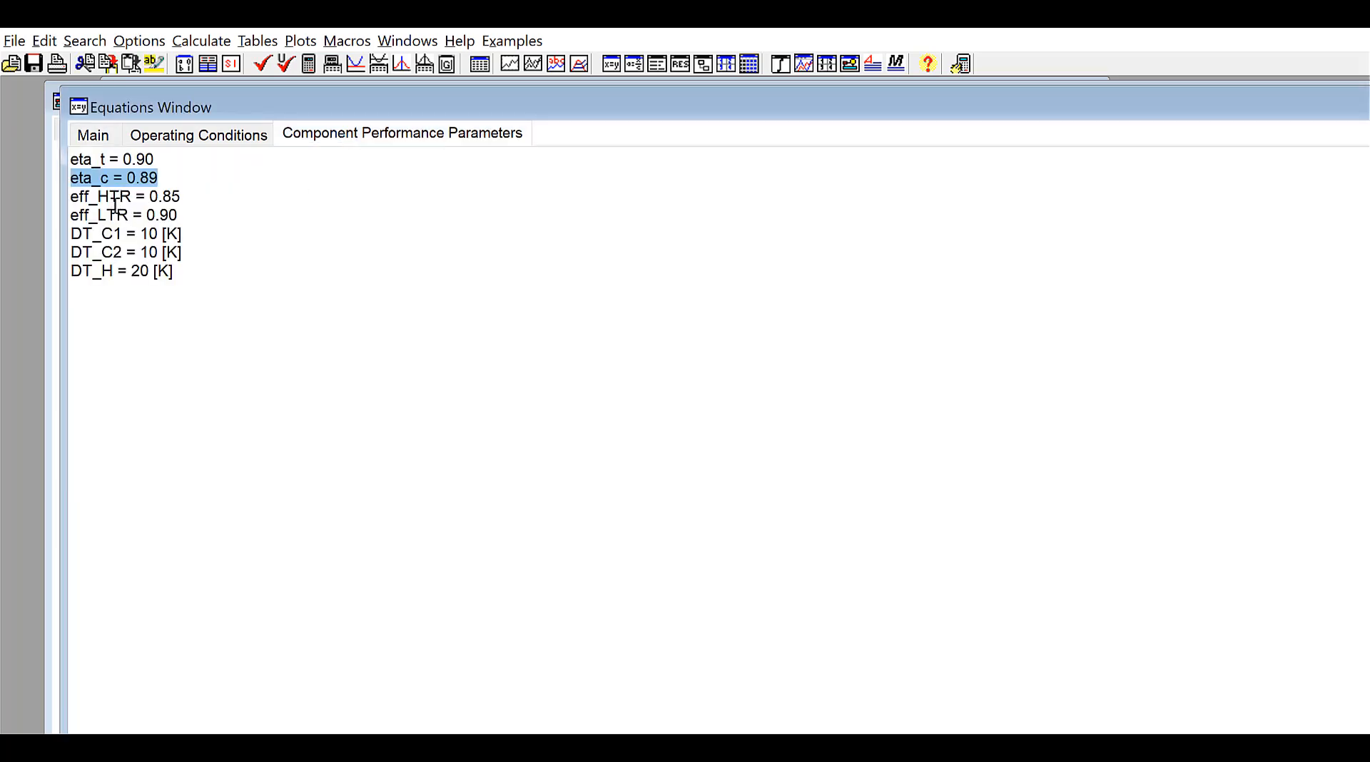
click(79, 181)
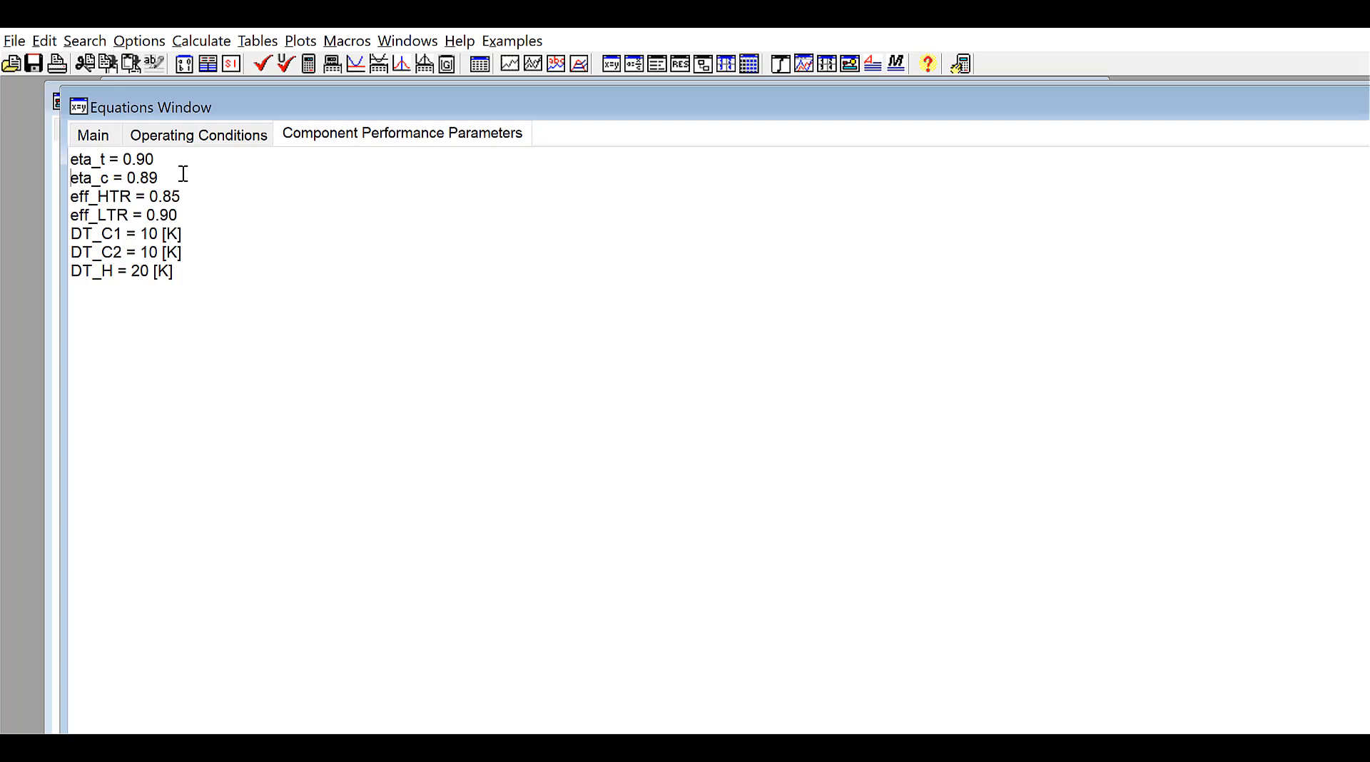
text(//)
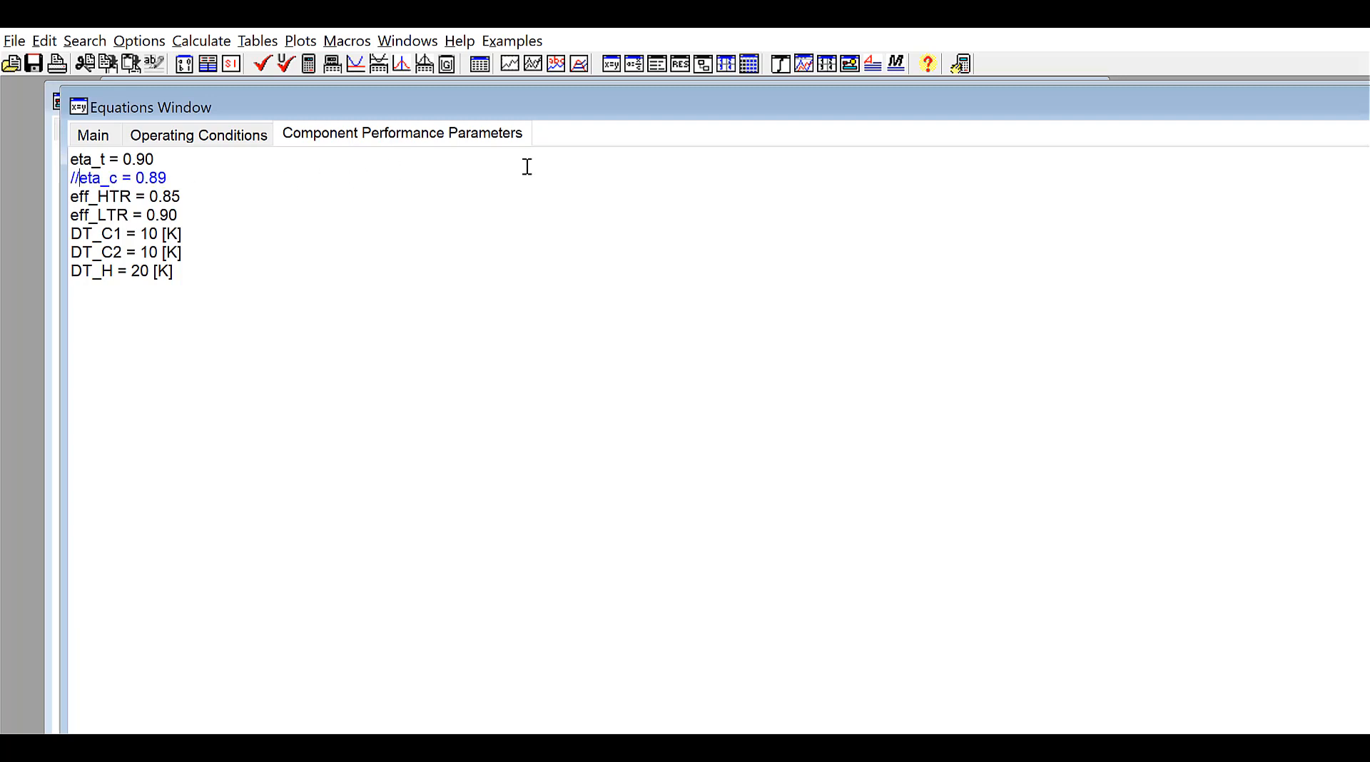
key(ctrl+d)
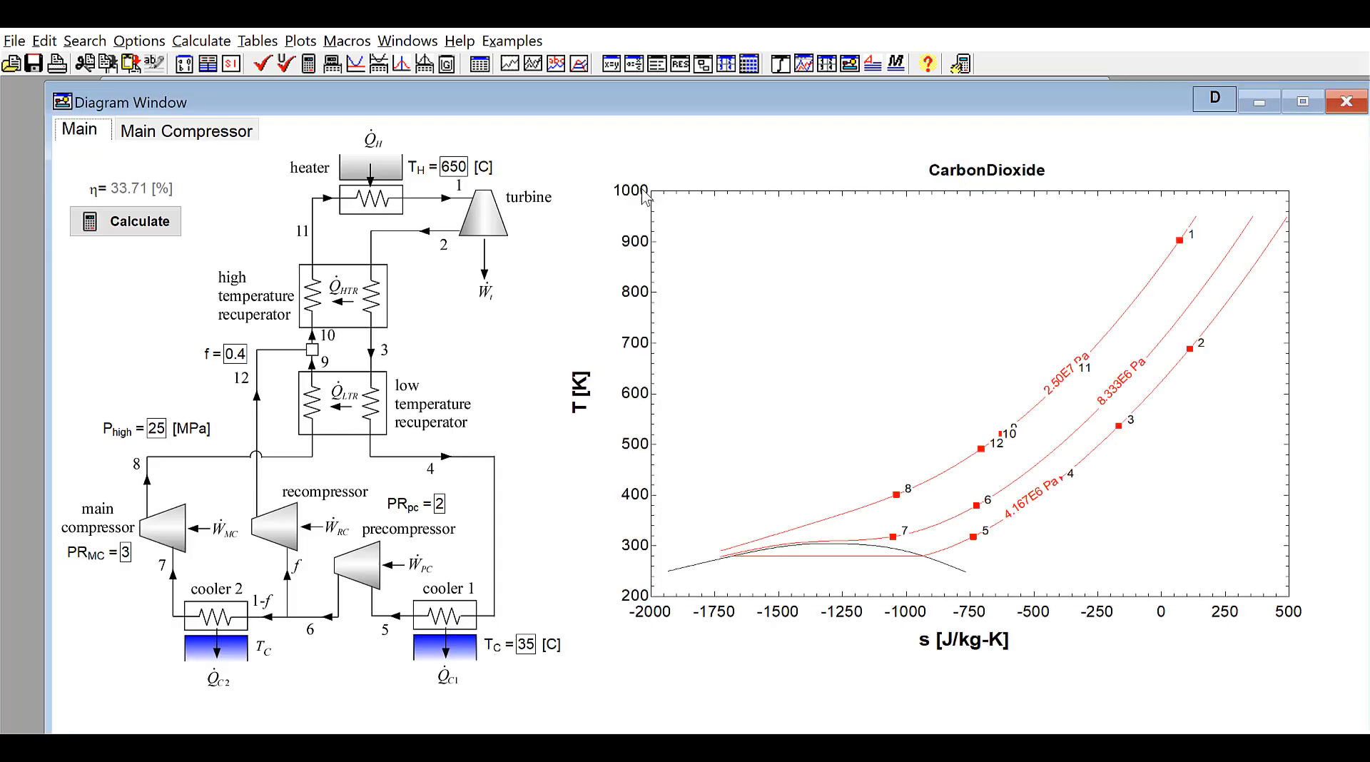
click(225, 137)
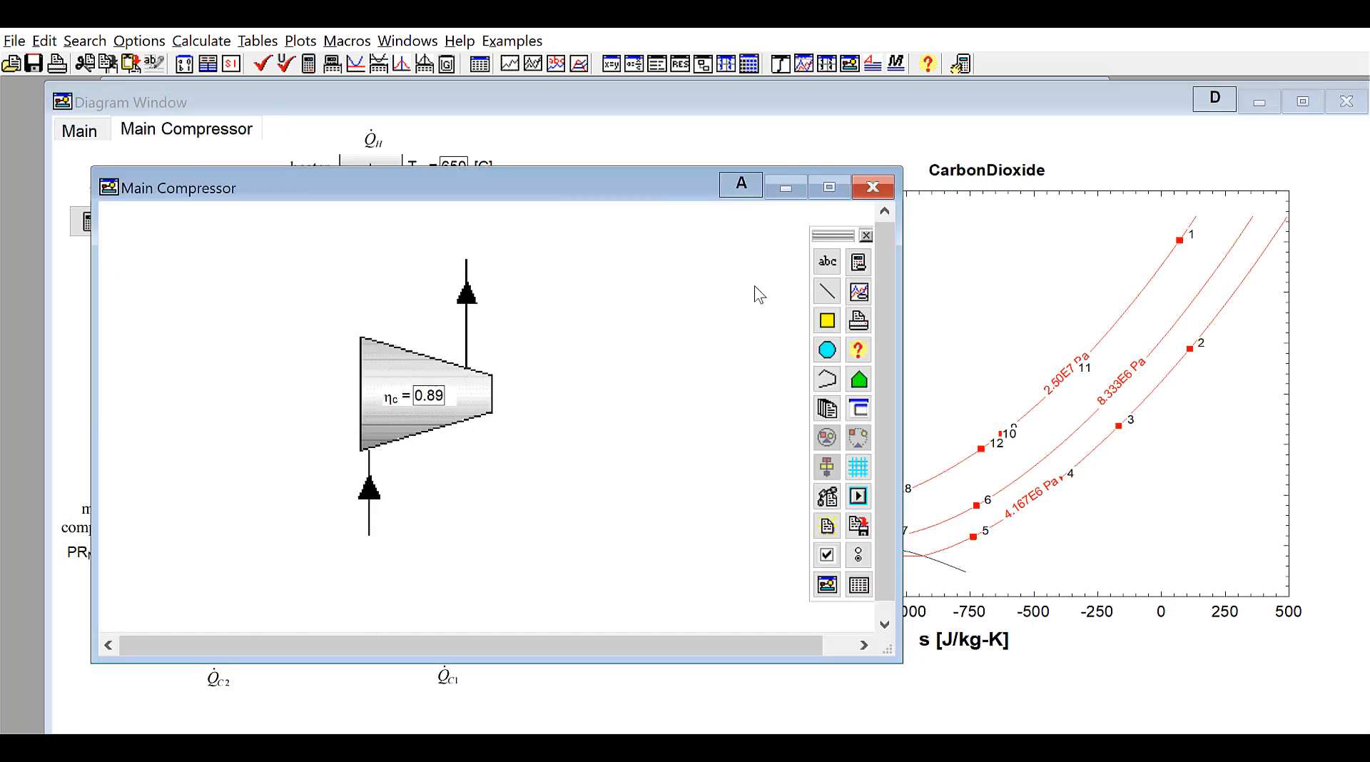
click(827, 261)
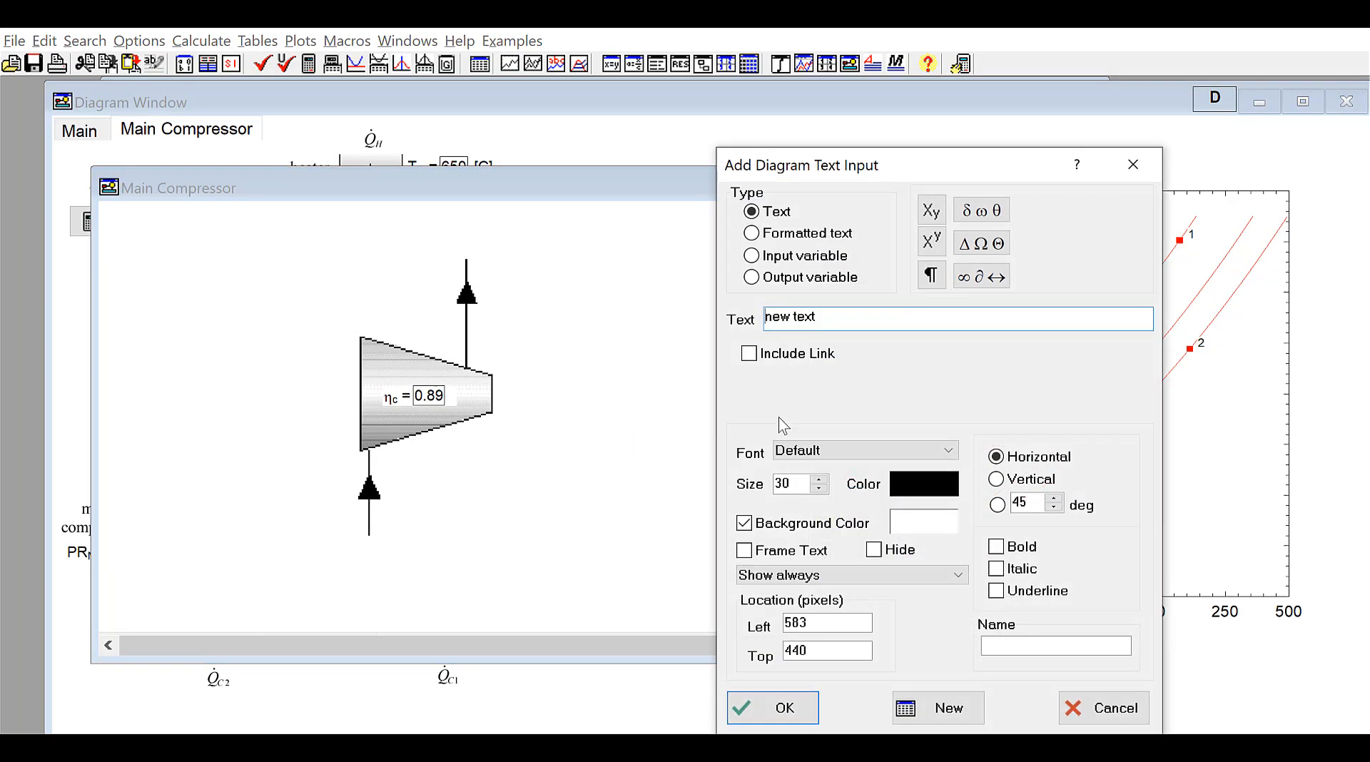
click(810, 284)
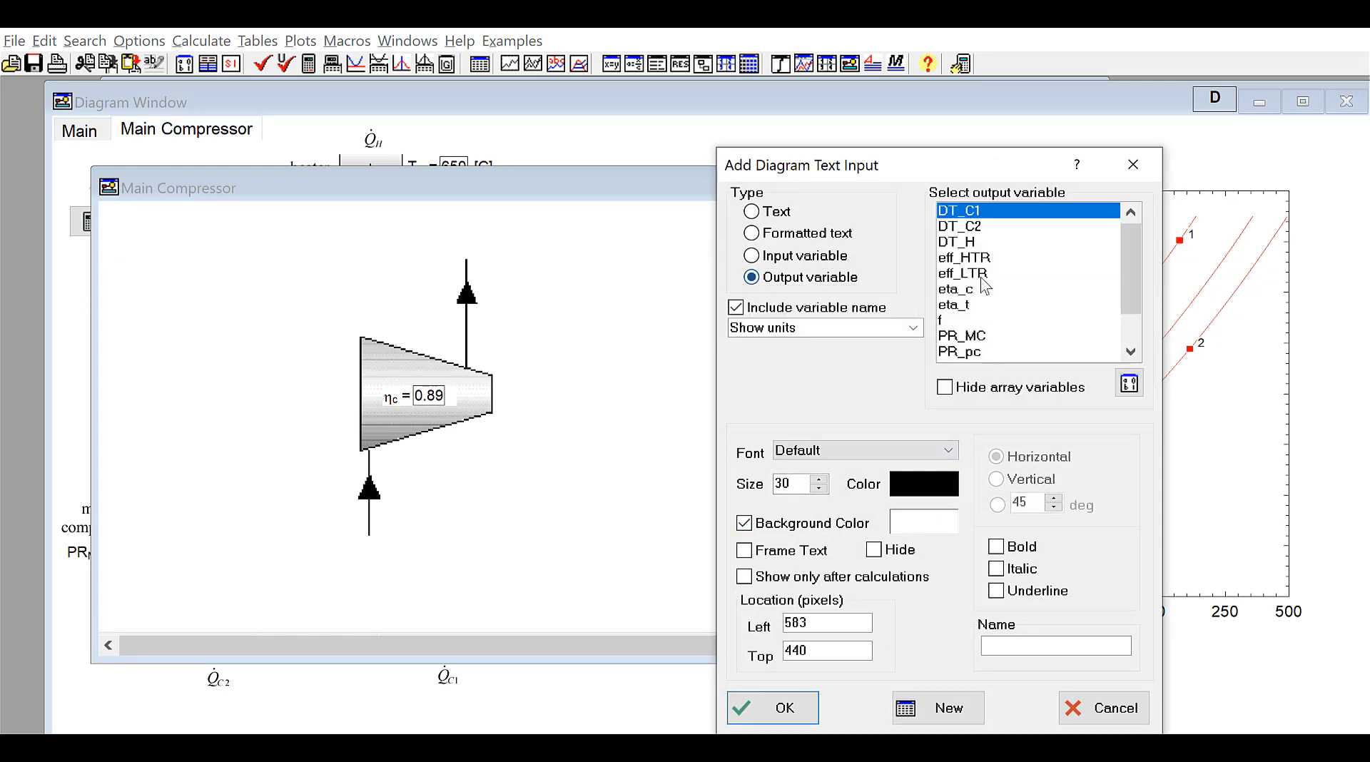
scroll(1117, 276, down, 1)
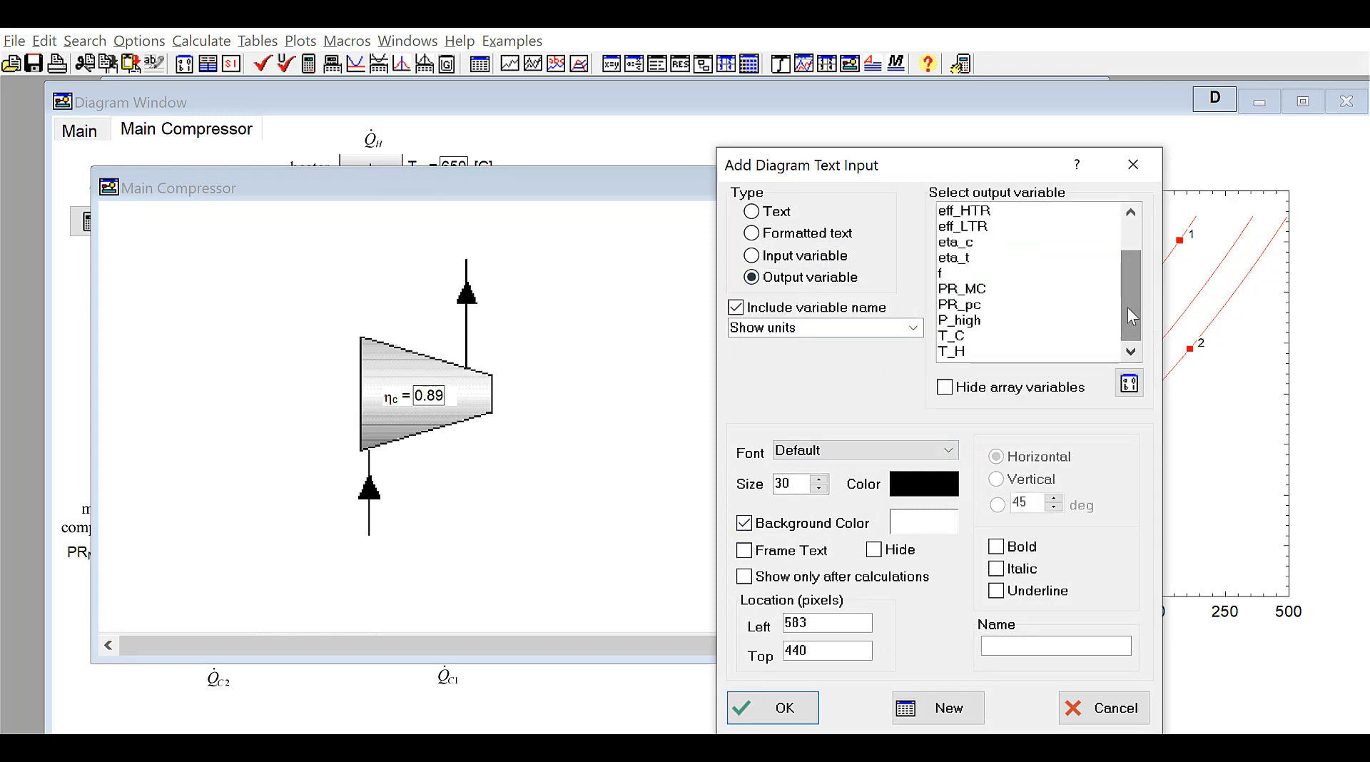
drag(1131, 313, 1121, 235)
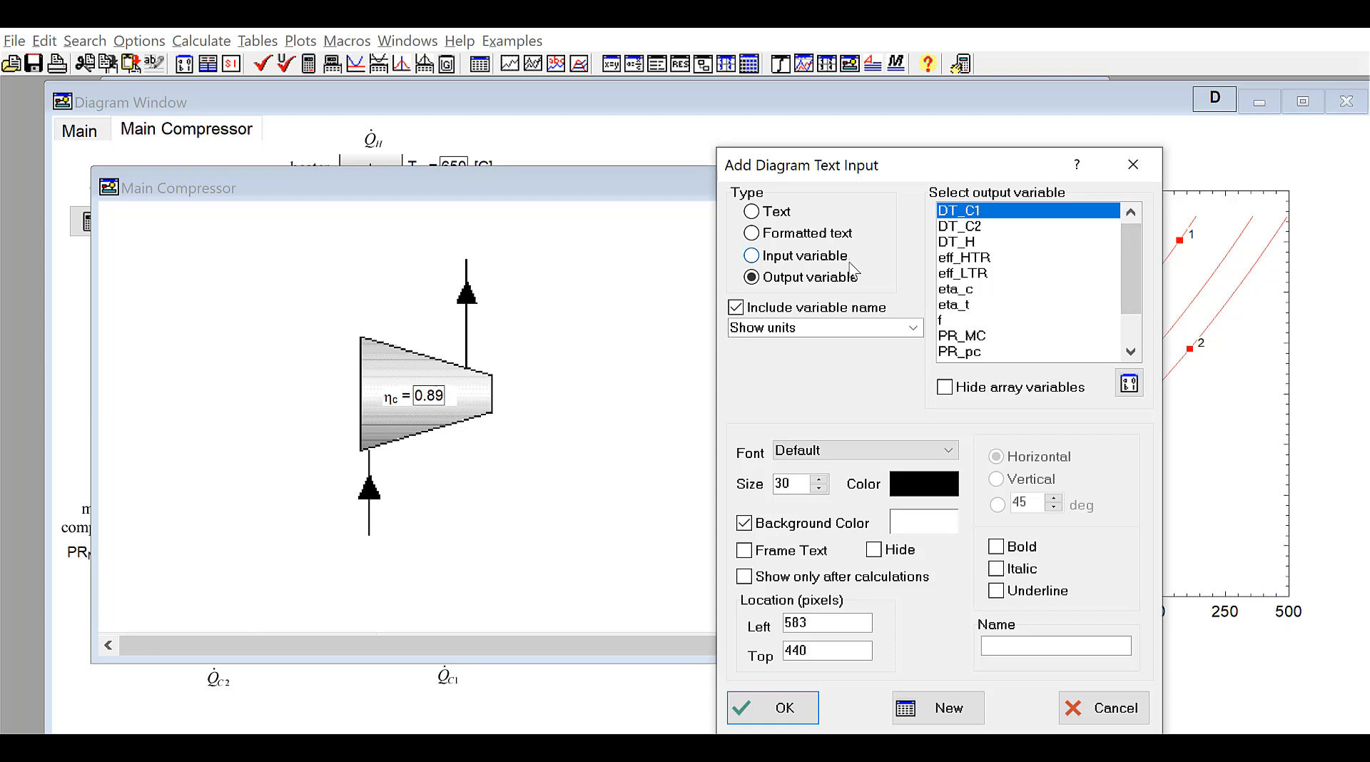
click(1116, 709)
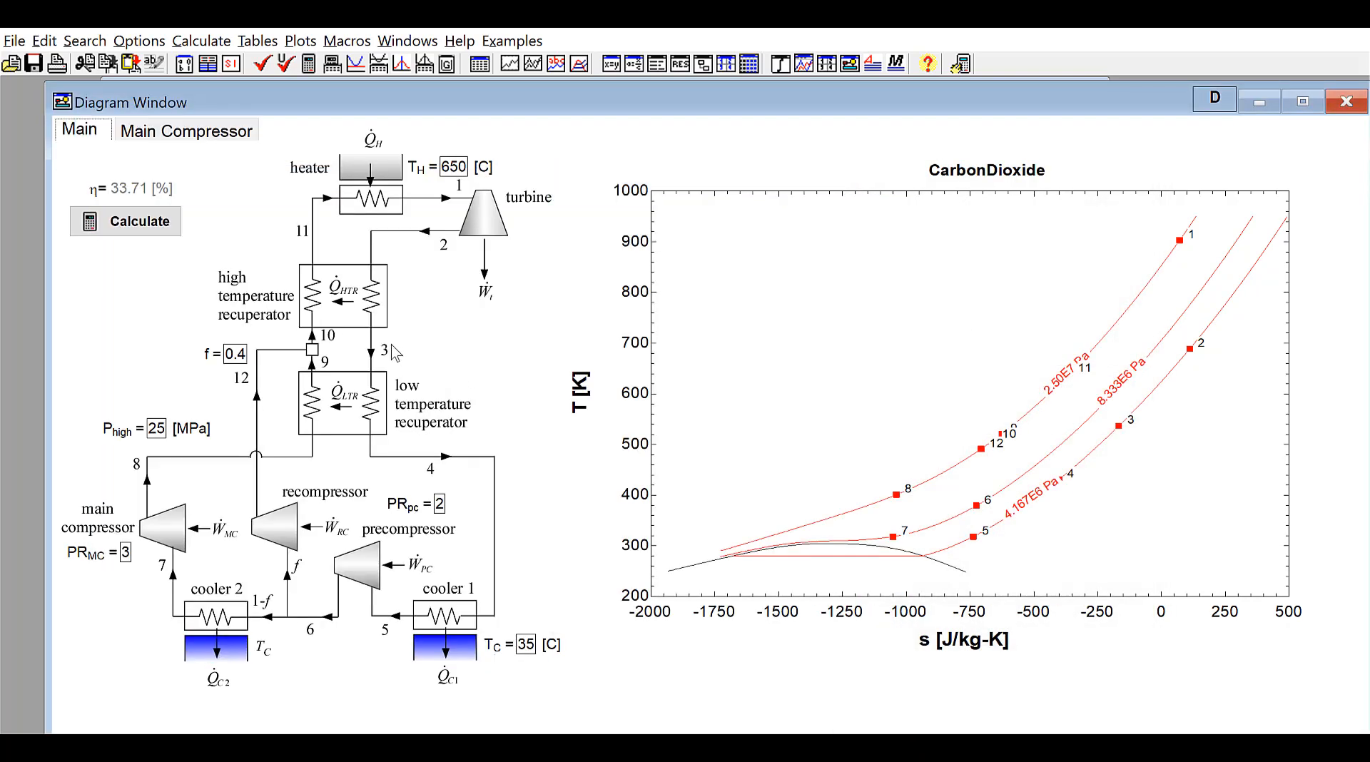
Add an output variable text for T[8] with its name and units, and place it above the compressor outlet arrow
key(ctrl+e)
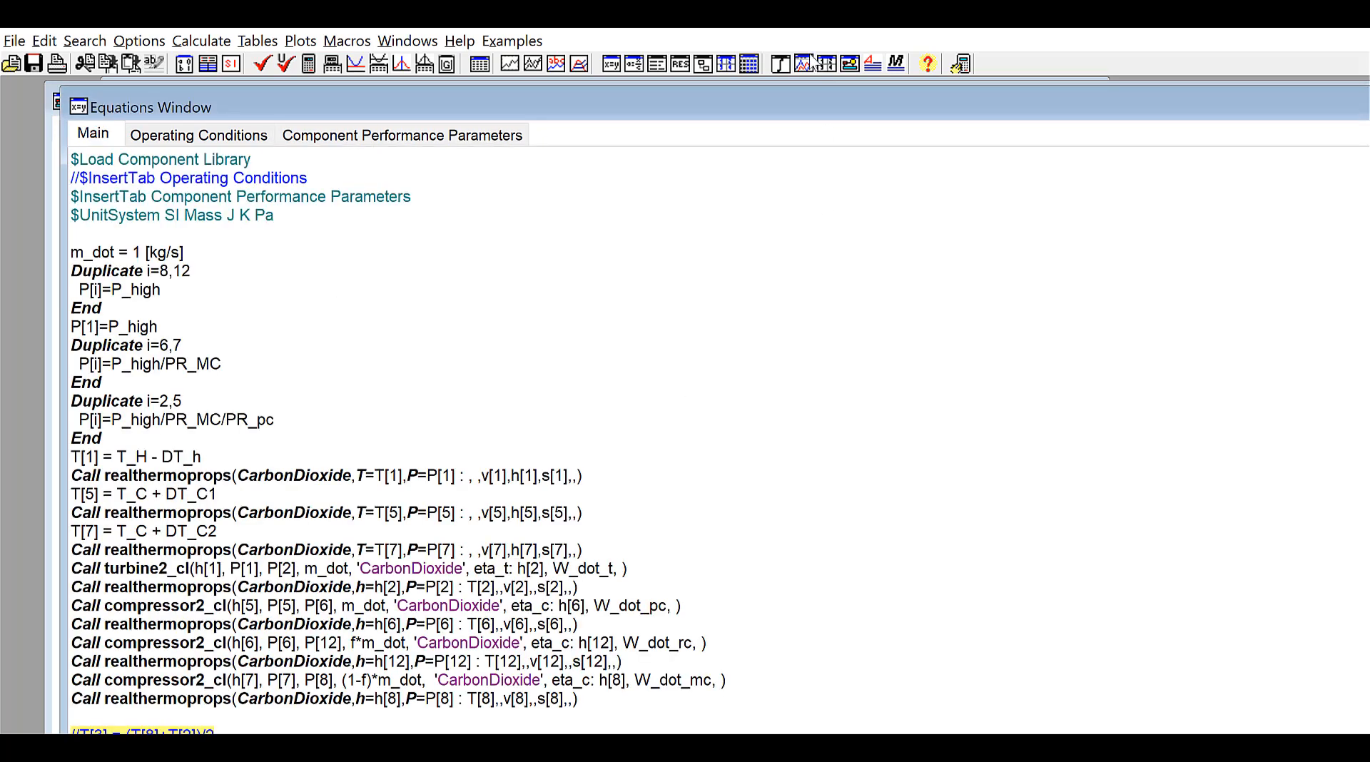
click(849, 65)
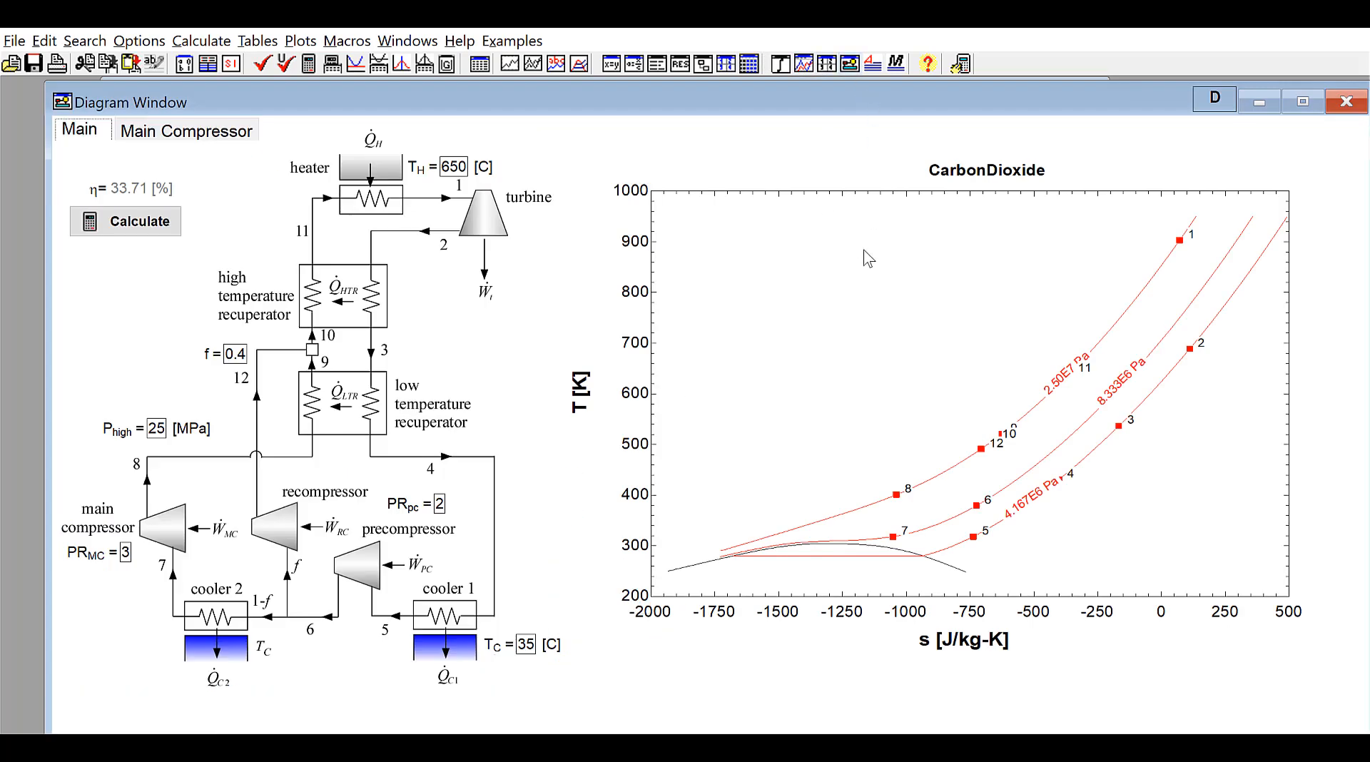
click(221, 140)
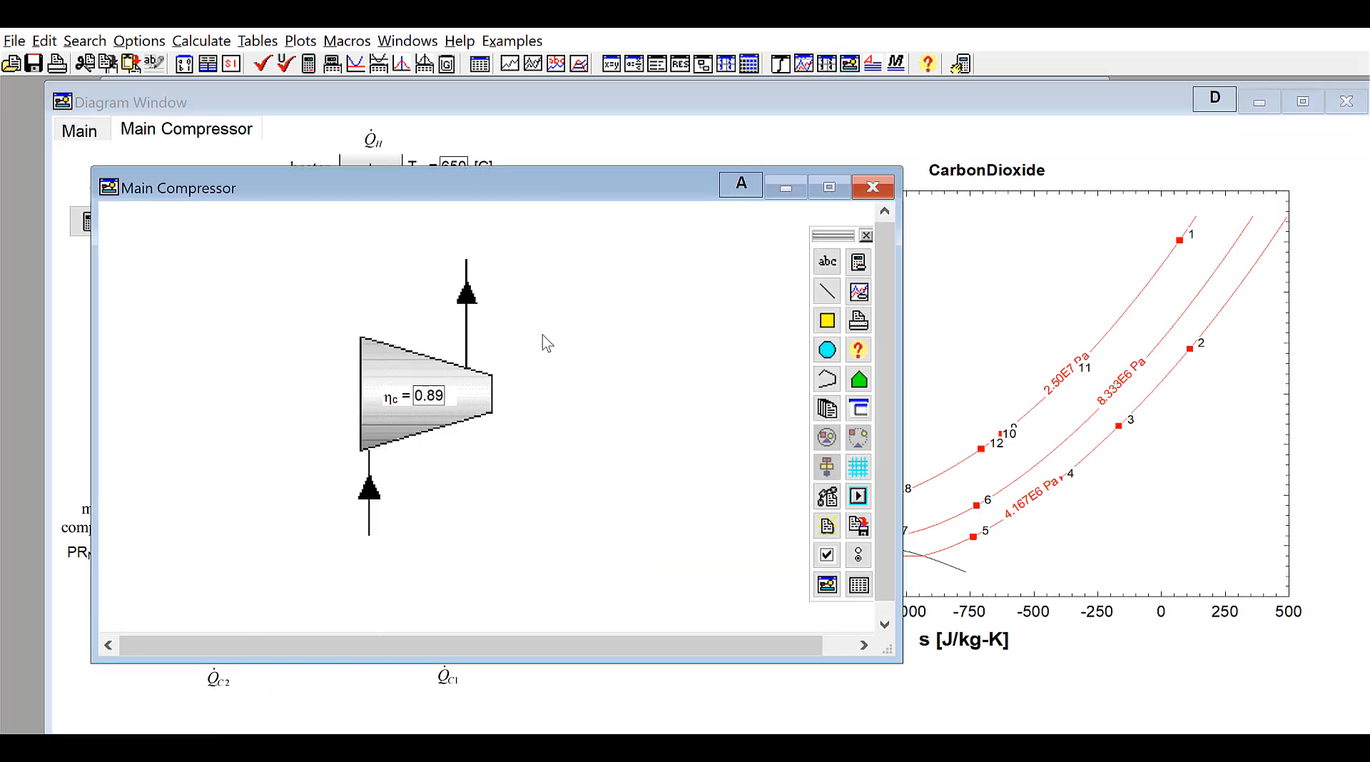
click(826, 261)
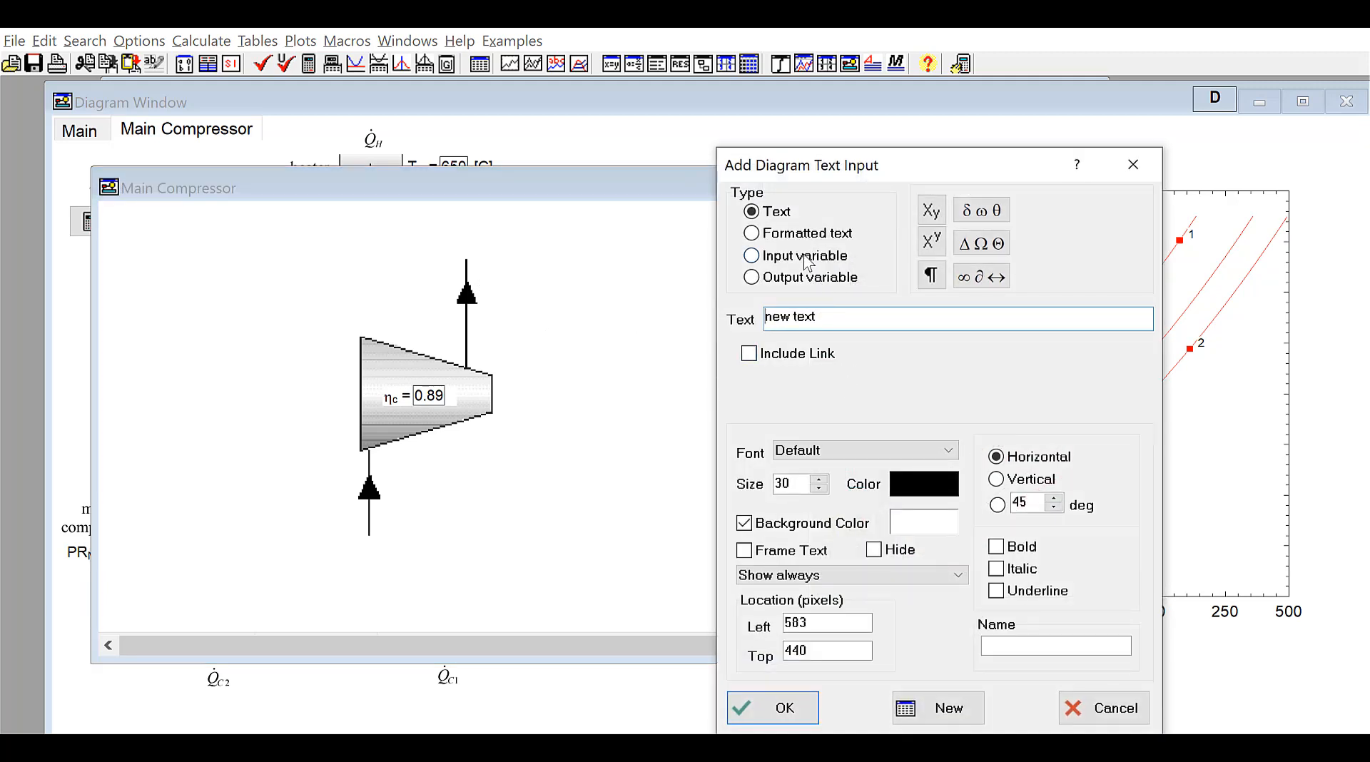
click(751, 277)
drag(1124, 239, 1129, 311)
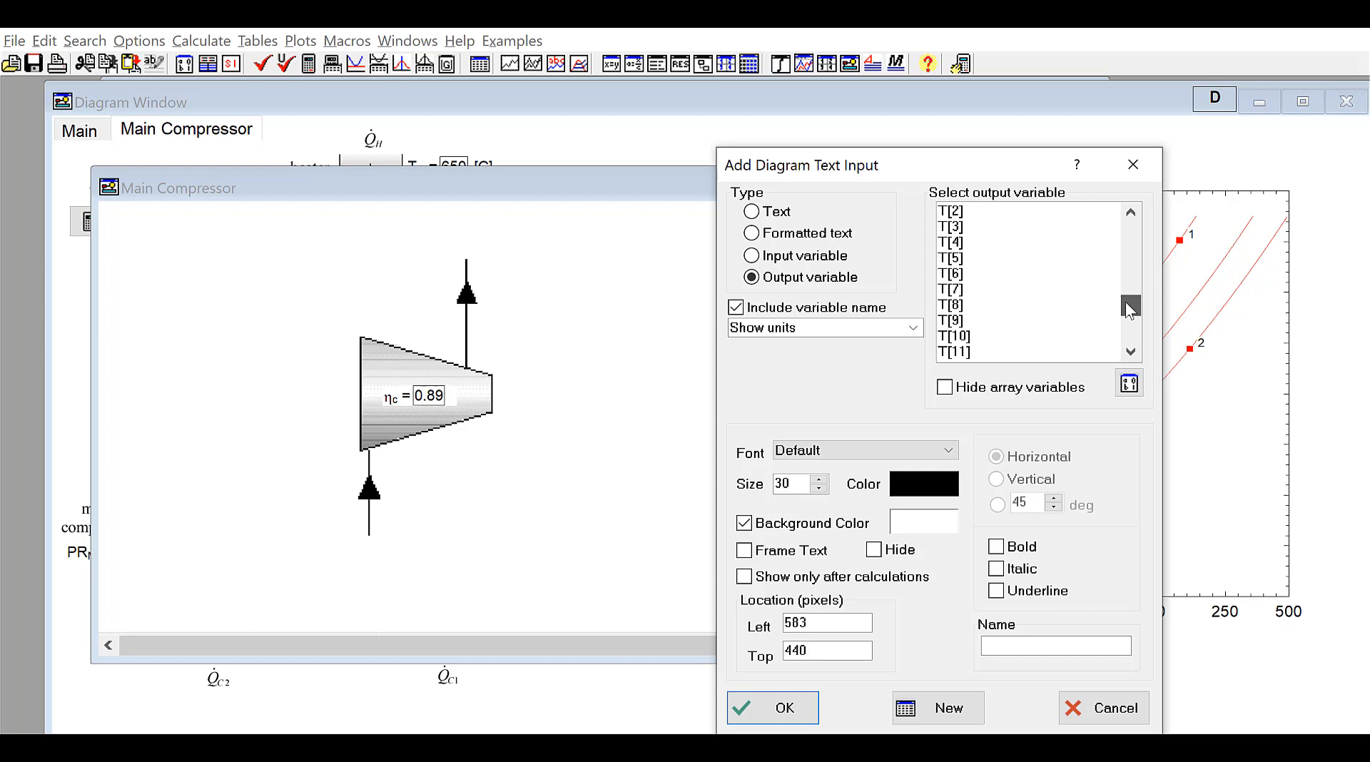
click(979, 305)
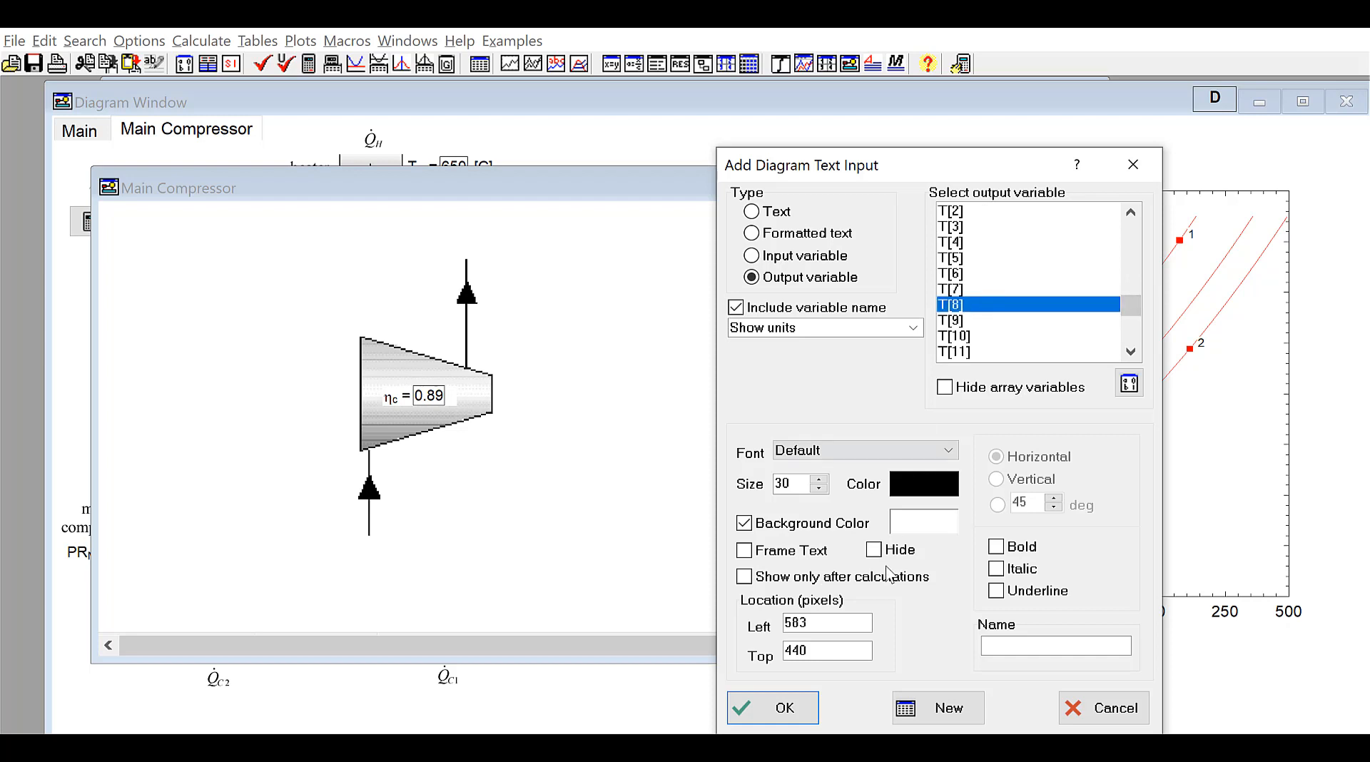
click(781, 708)
drag(433, 428, 462, 230)
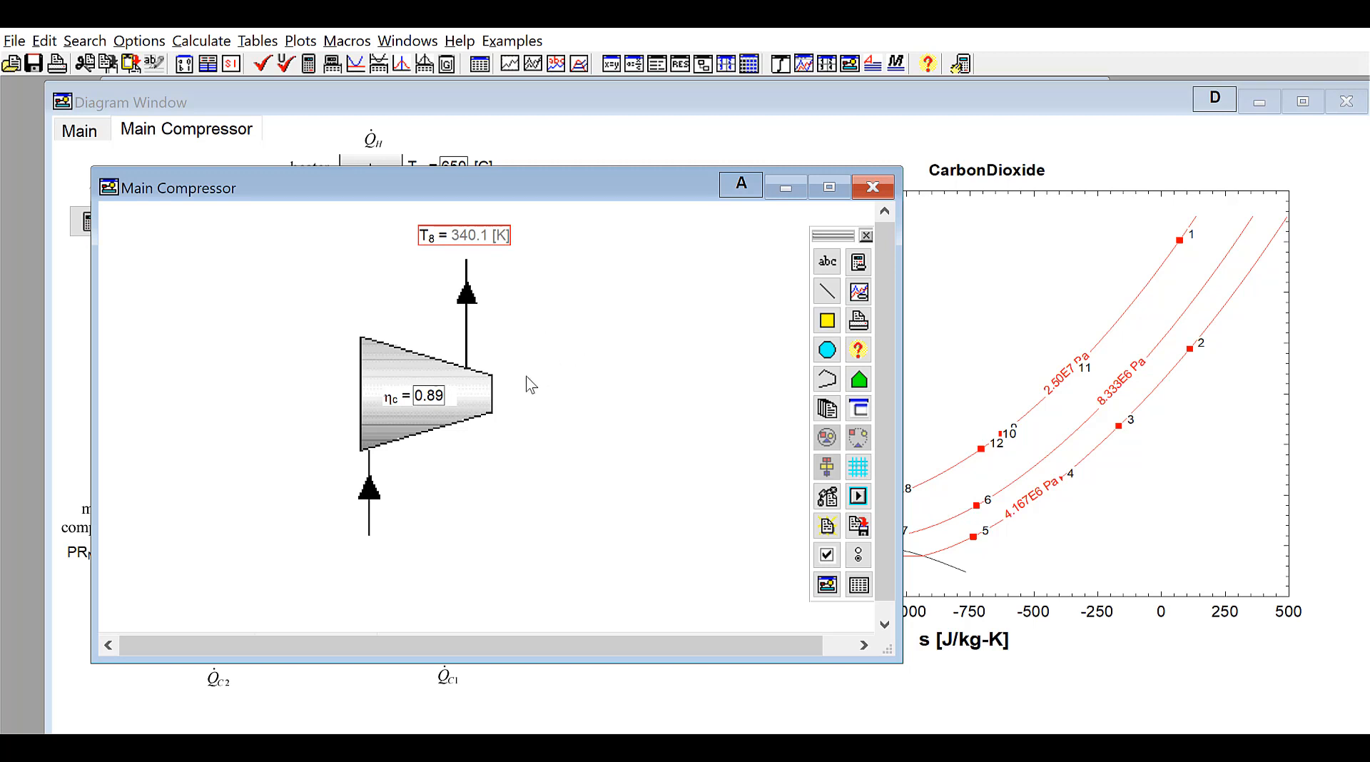
click(578, 347)
Switch the Main Compressor window to display mode, then reopen it by selecting the main compressor in the main diagram
click(736, 184)
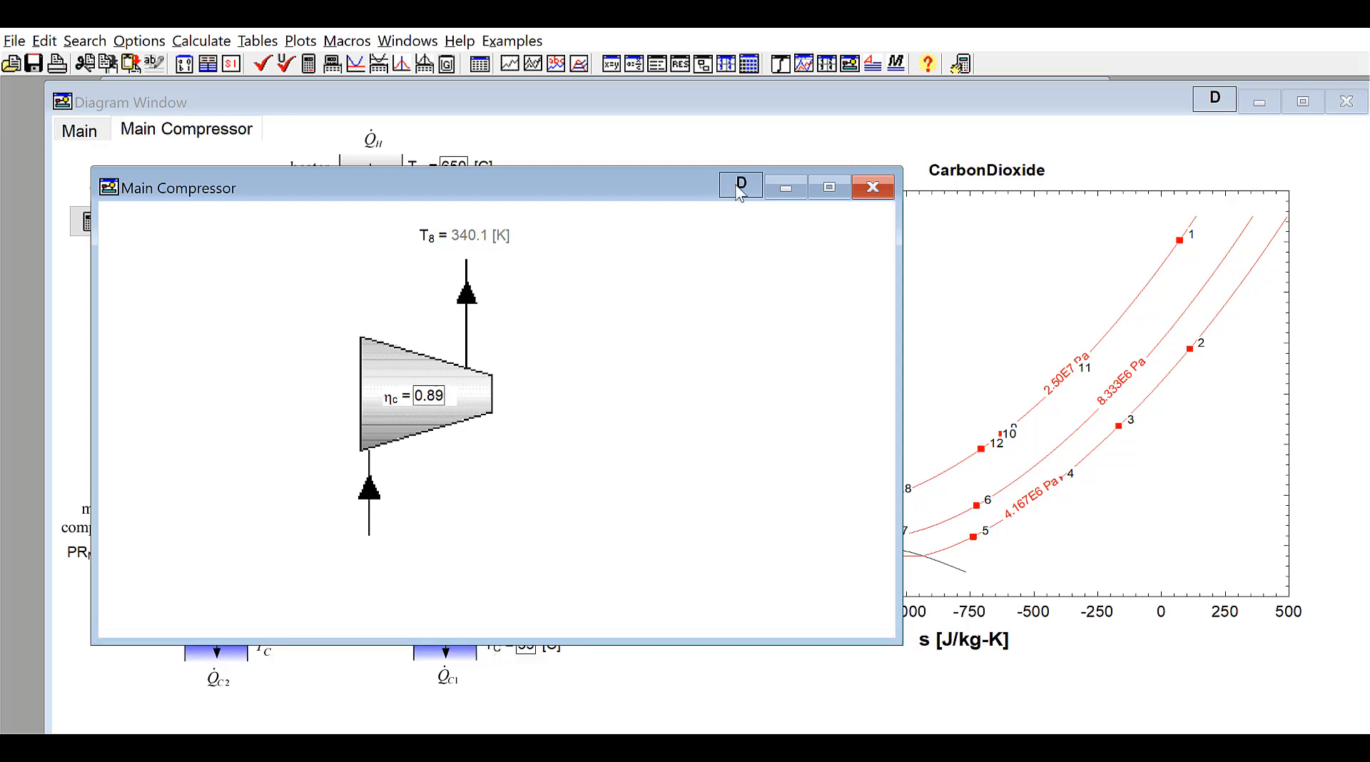
click(720, 142)
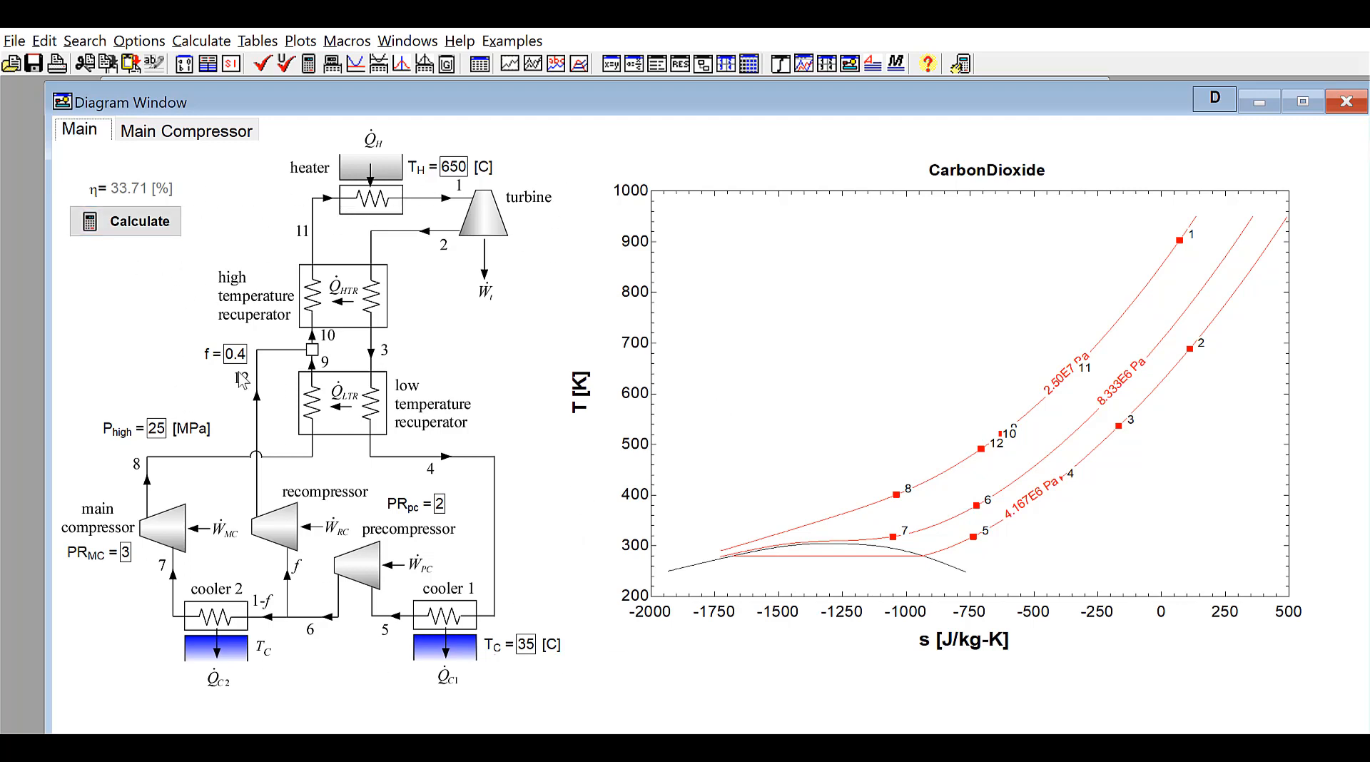
click(159, 526)
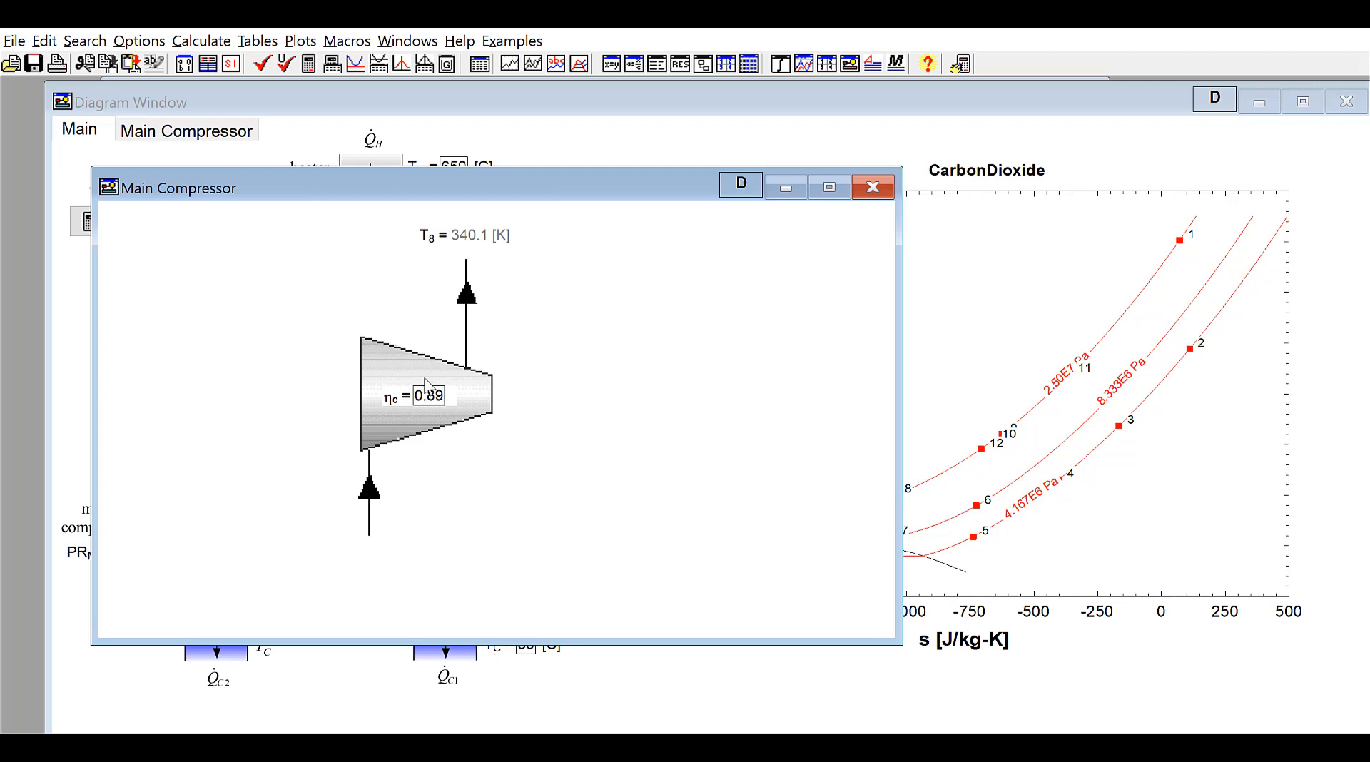
click(858, 194)
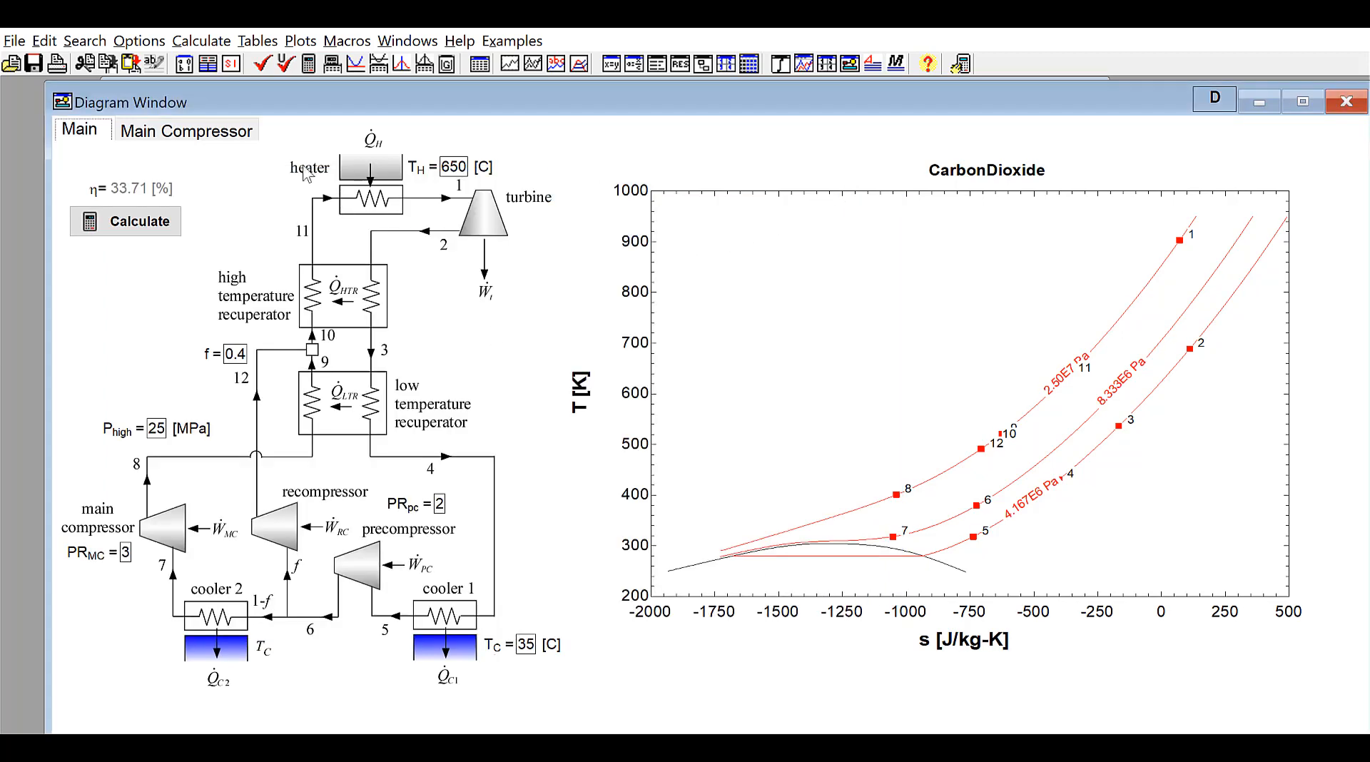
Run Calculate from the main diagram and open the main compressor's child window to check T8
click(139, 221)
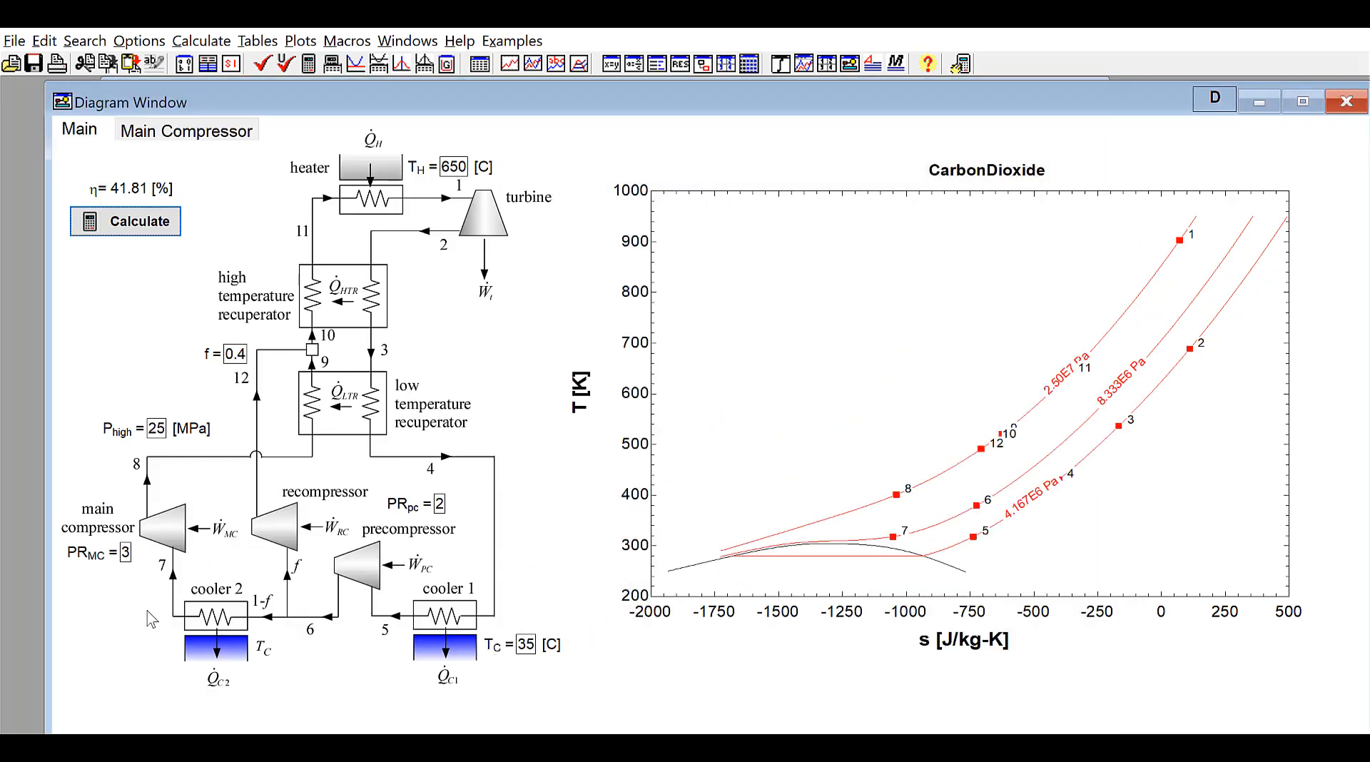
click(171, 535)
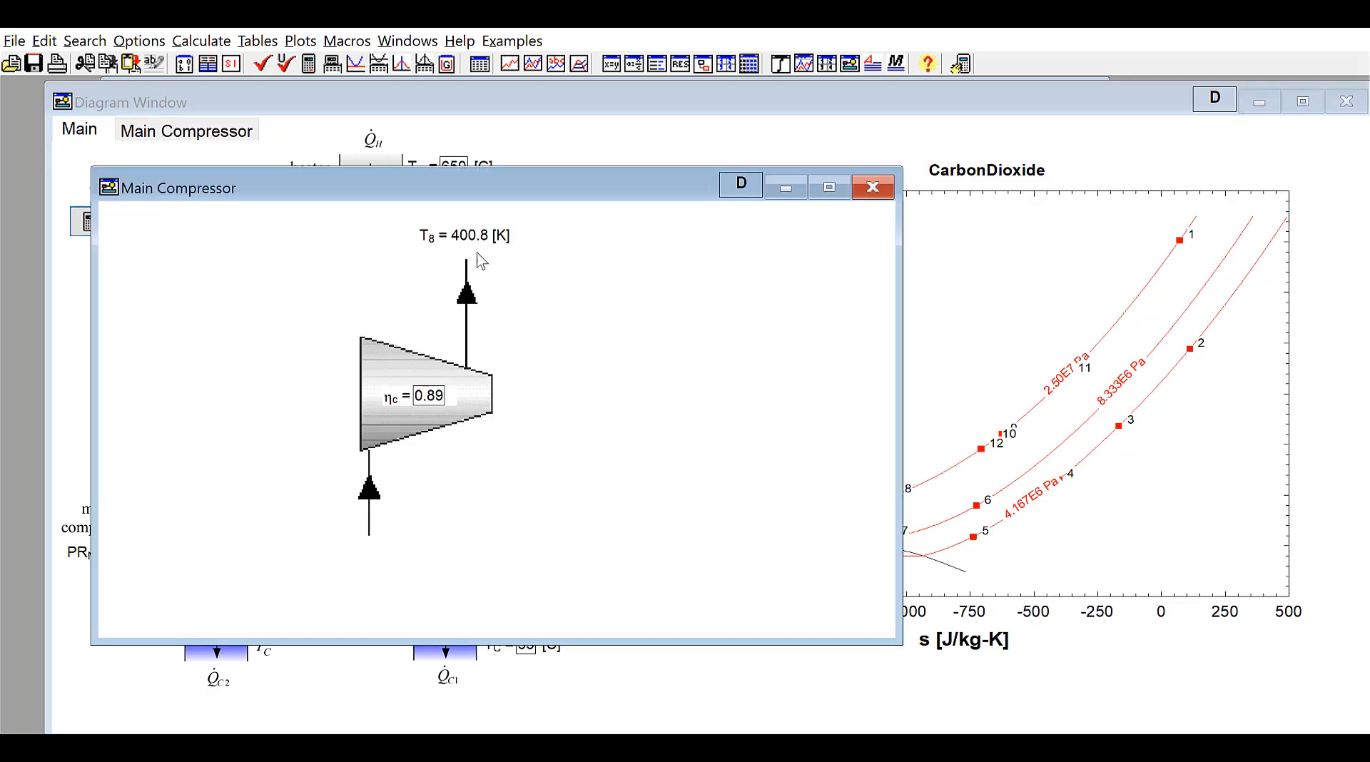
click(514, 139)
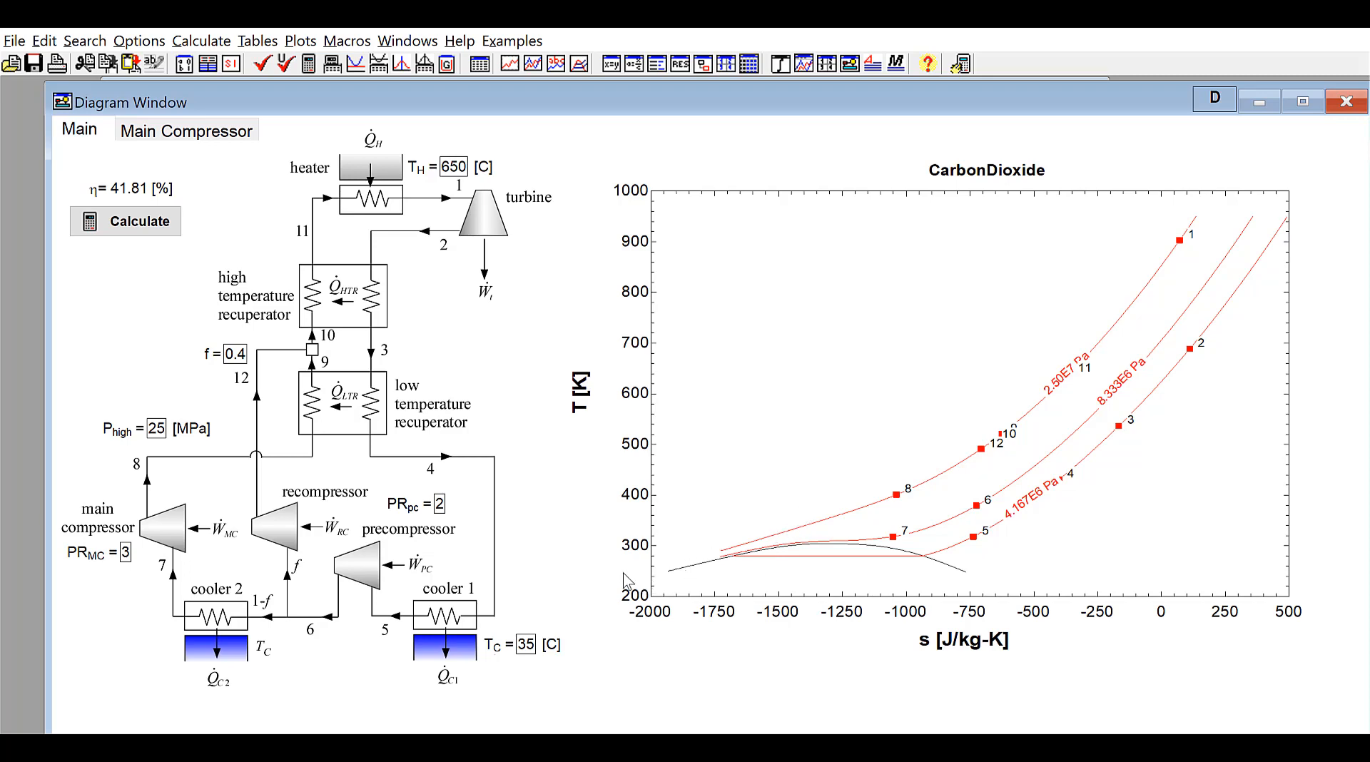
Insert a $HideWindow Plot directive at the end of the Main equations using the Display and Formatting directive info
key(ctrl+e)
scroll(538, 613, down, 1)
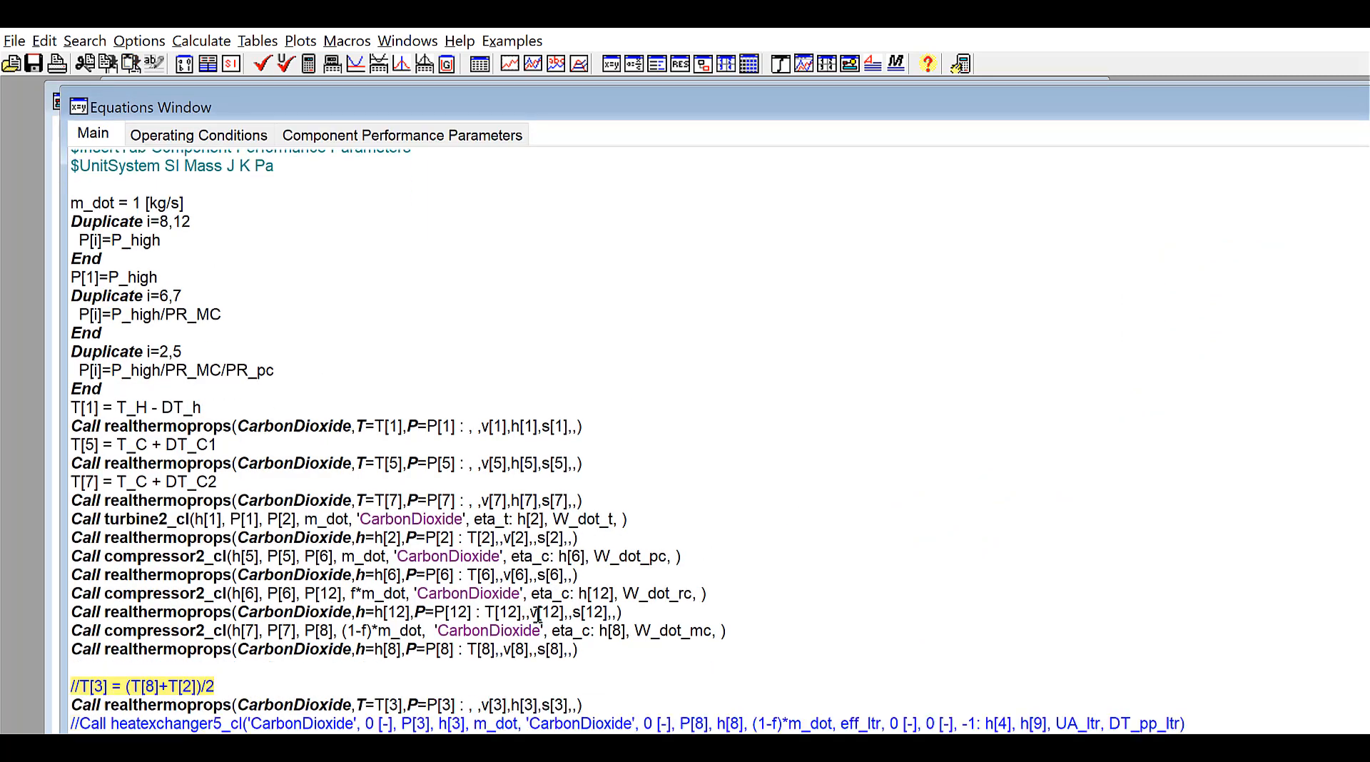
scroll(539, 614, down, 5)
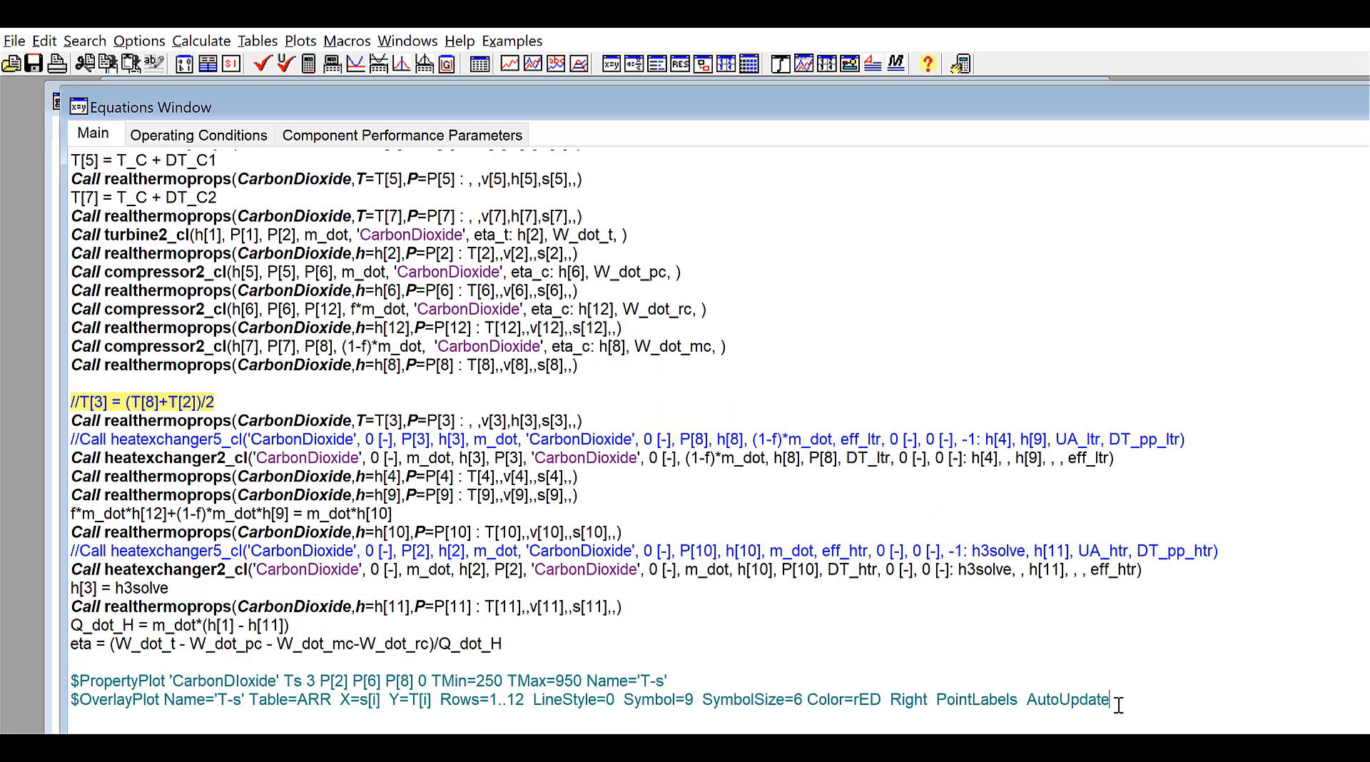
click(133, 723)
scroll(136, 722, up, 1)
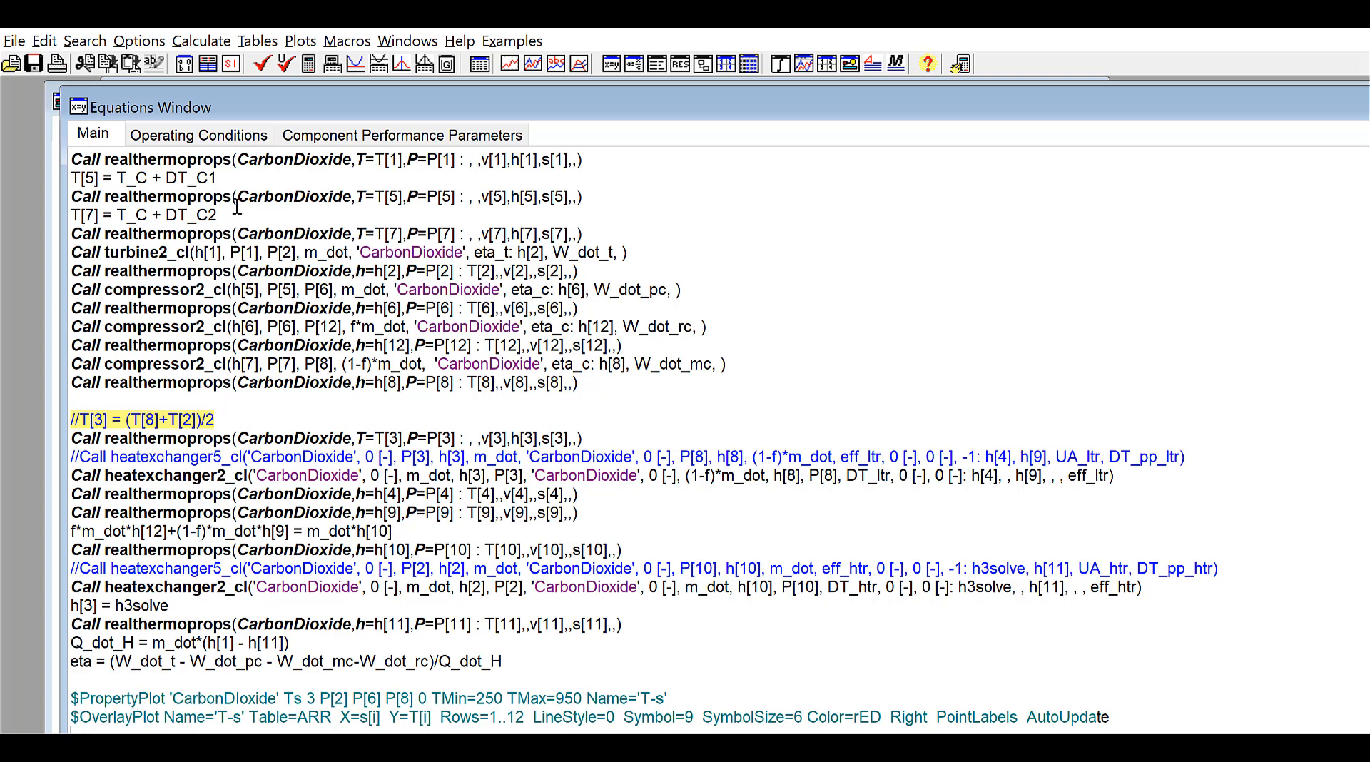
click(139, 42)
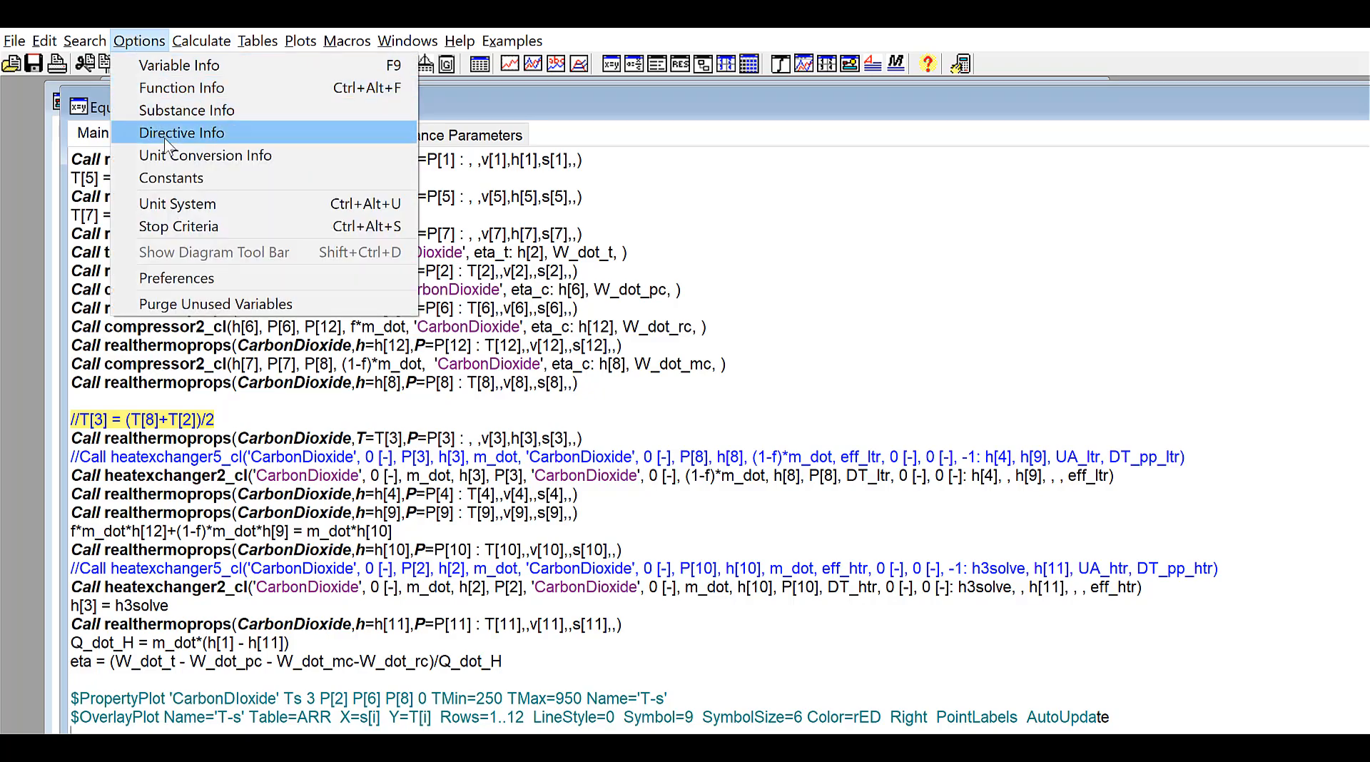
click(240, 135)
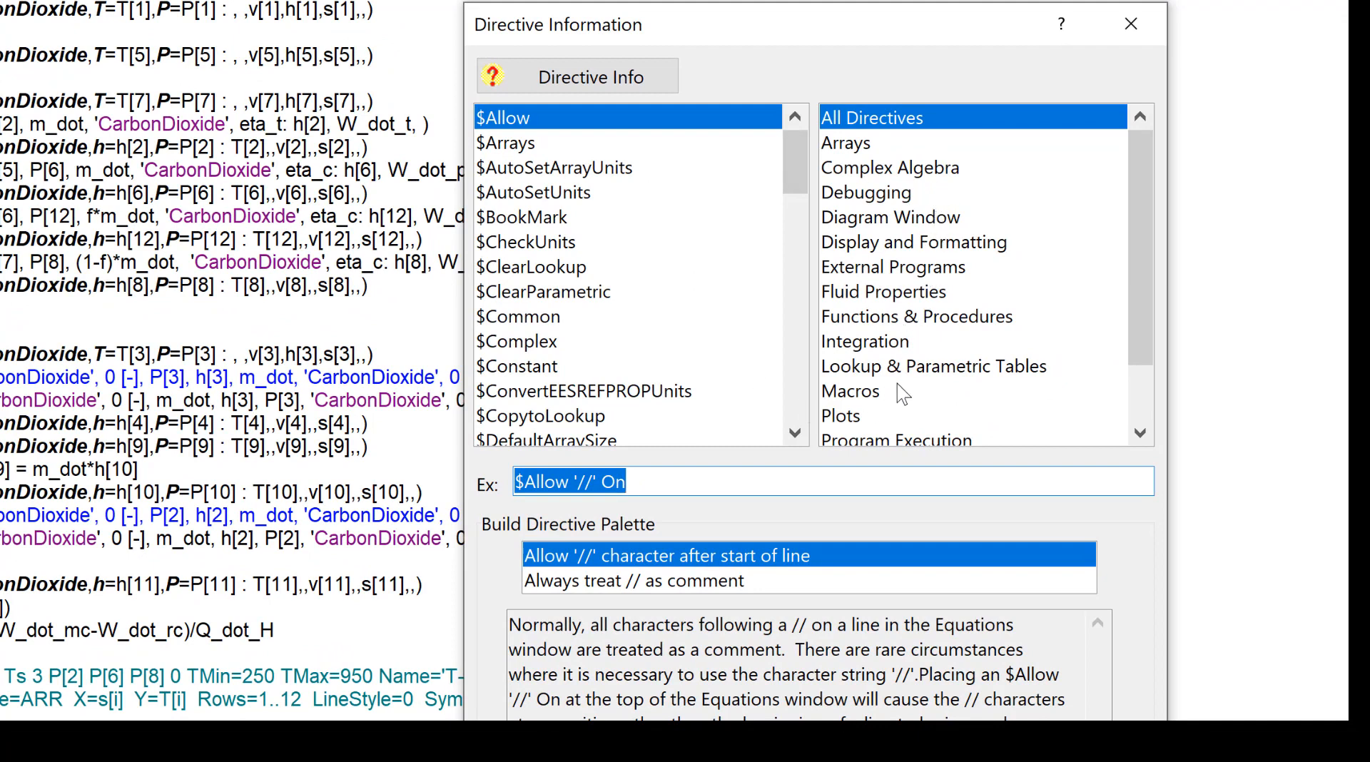
click(903, 250)
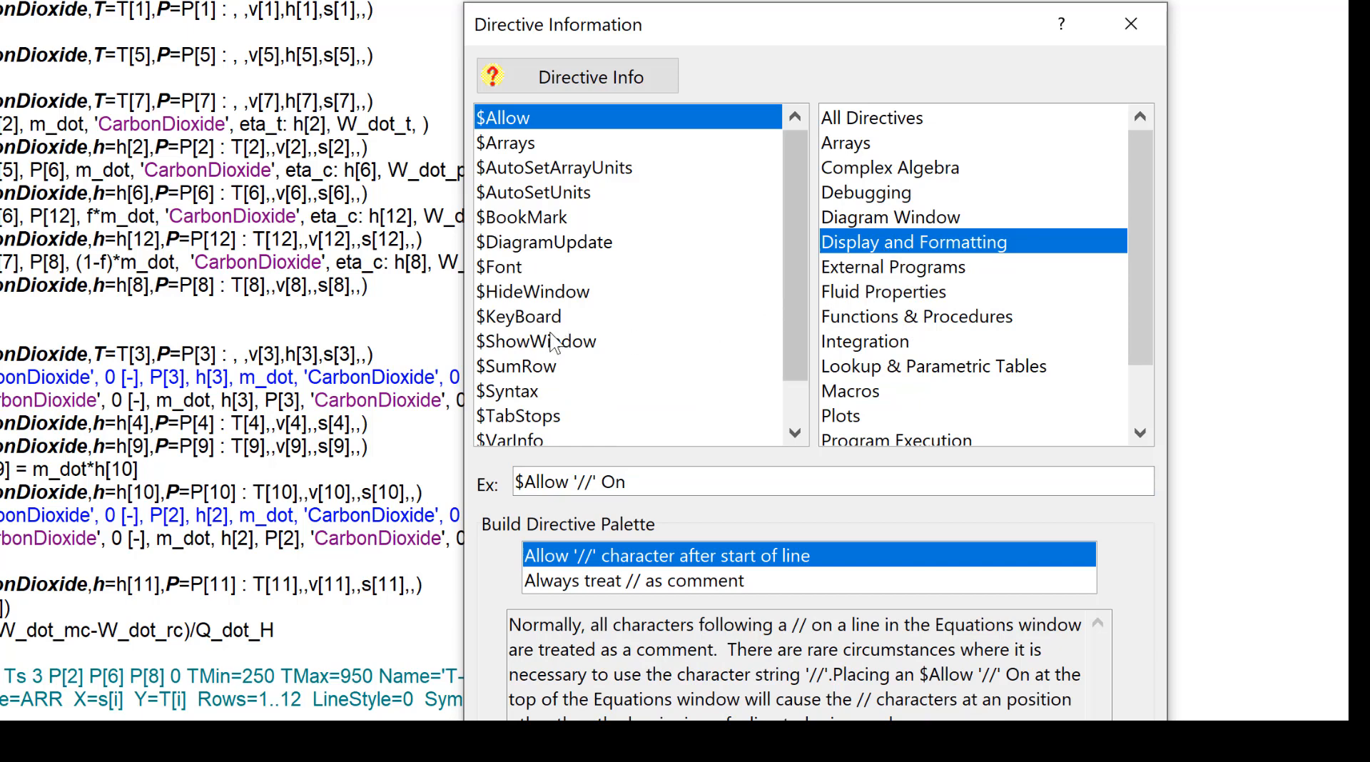
click(518, 294)
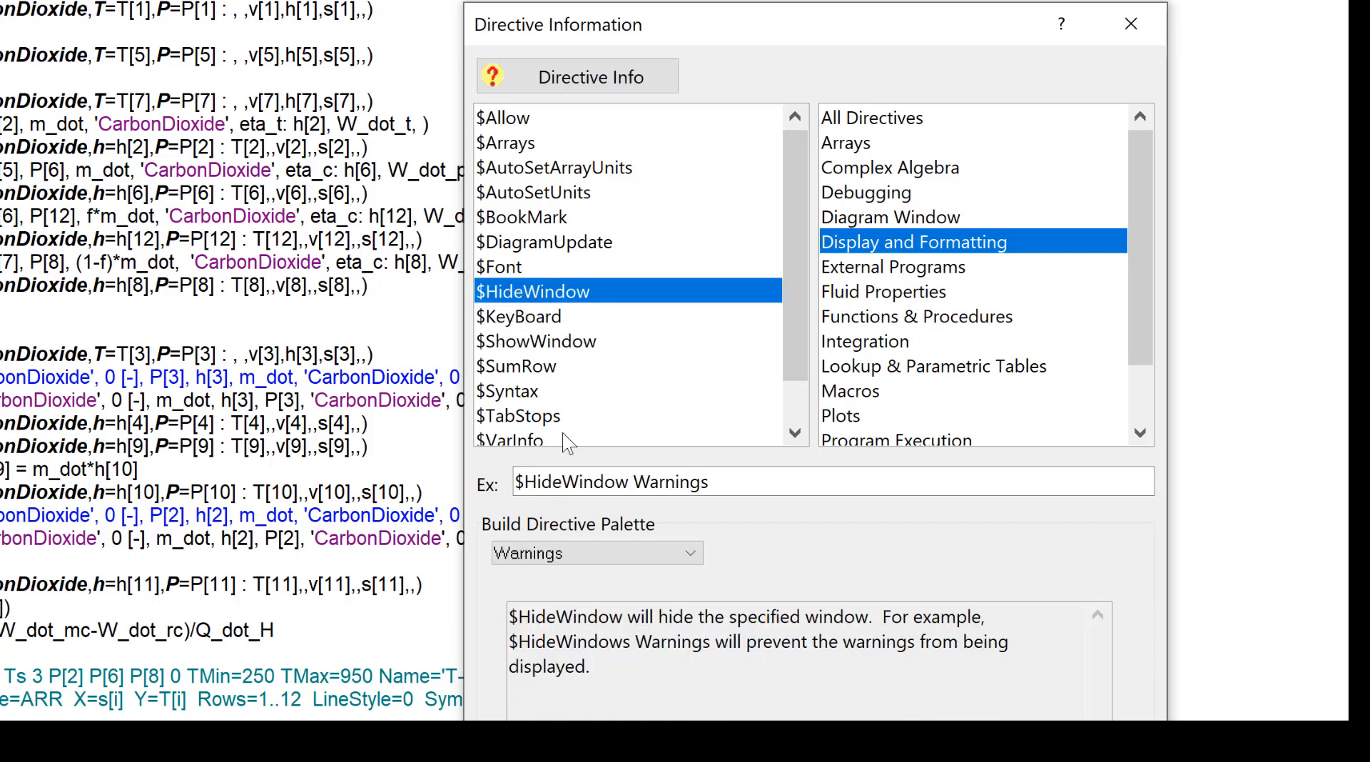
click(689, 554)
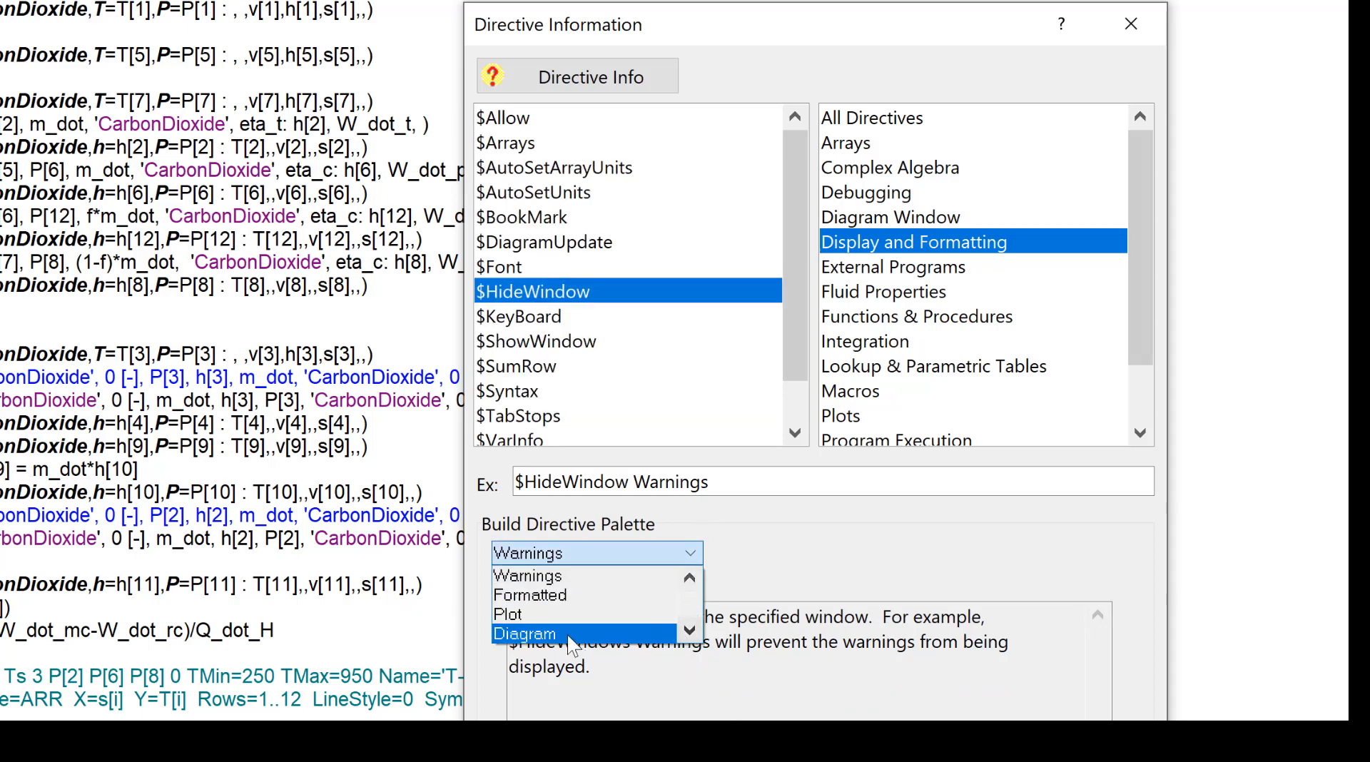
click(515, 617)
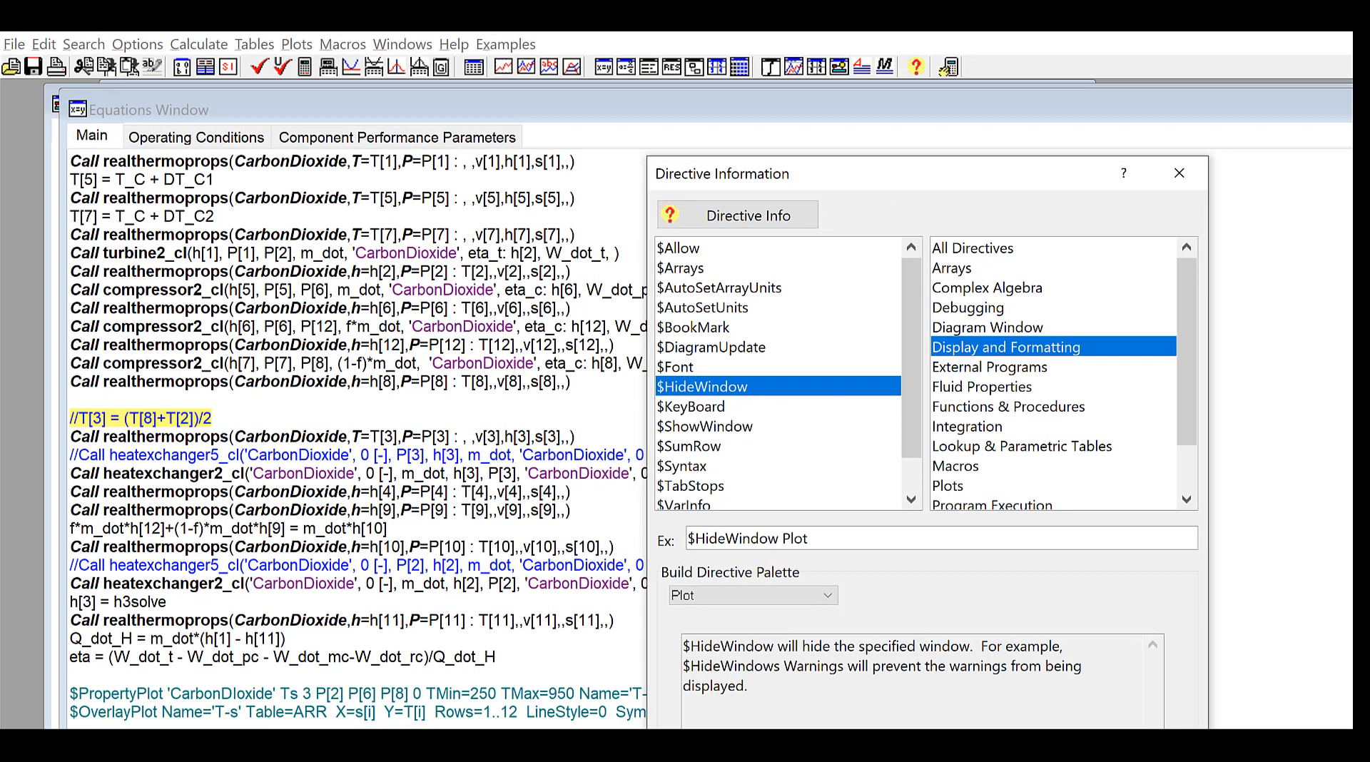
key(Return)
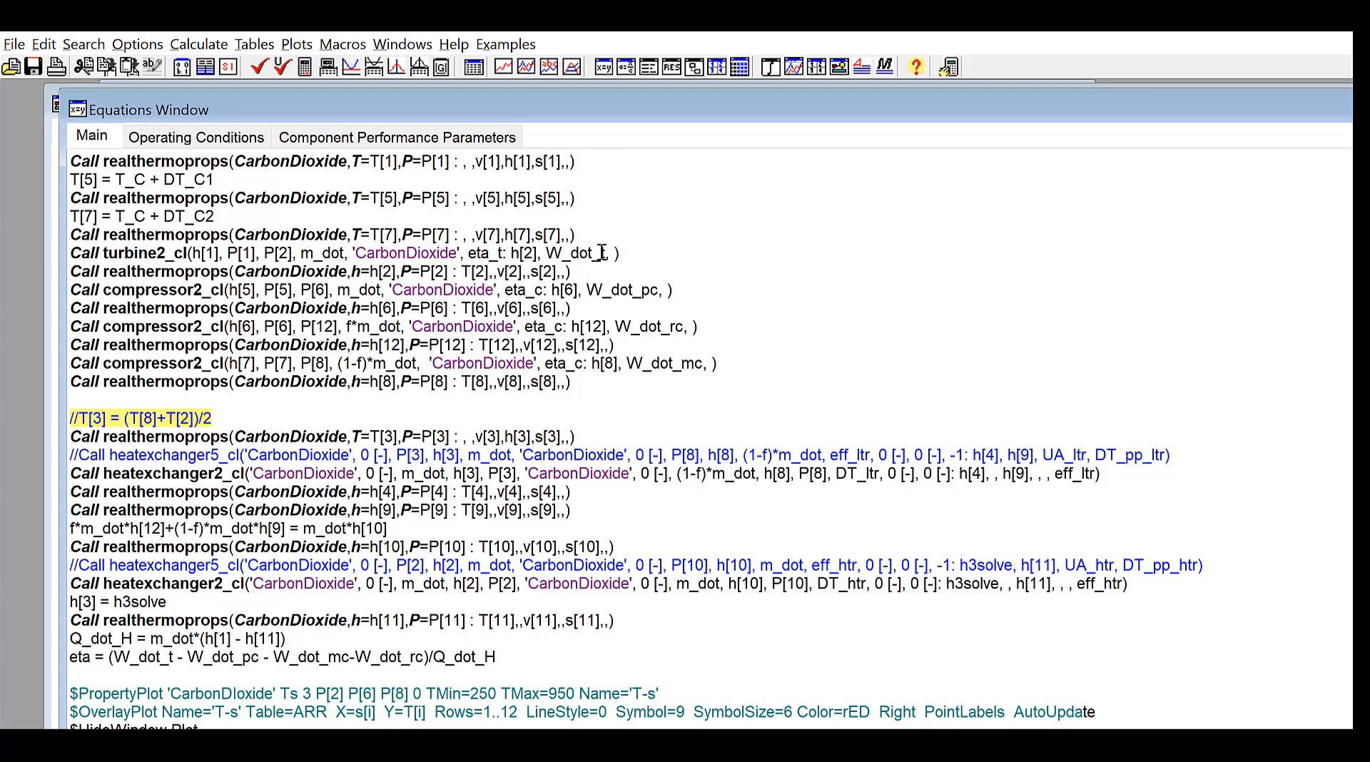
Recalculate the cycle from the main diagram
key(ctrl+d)
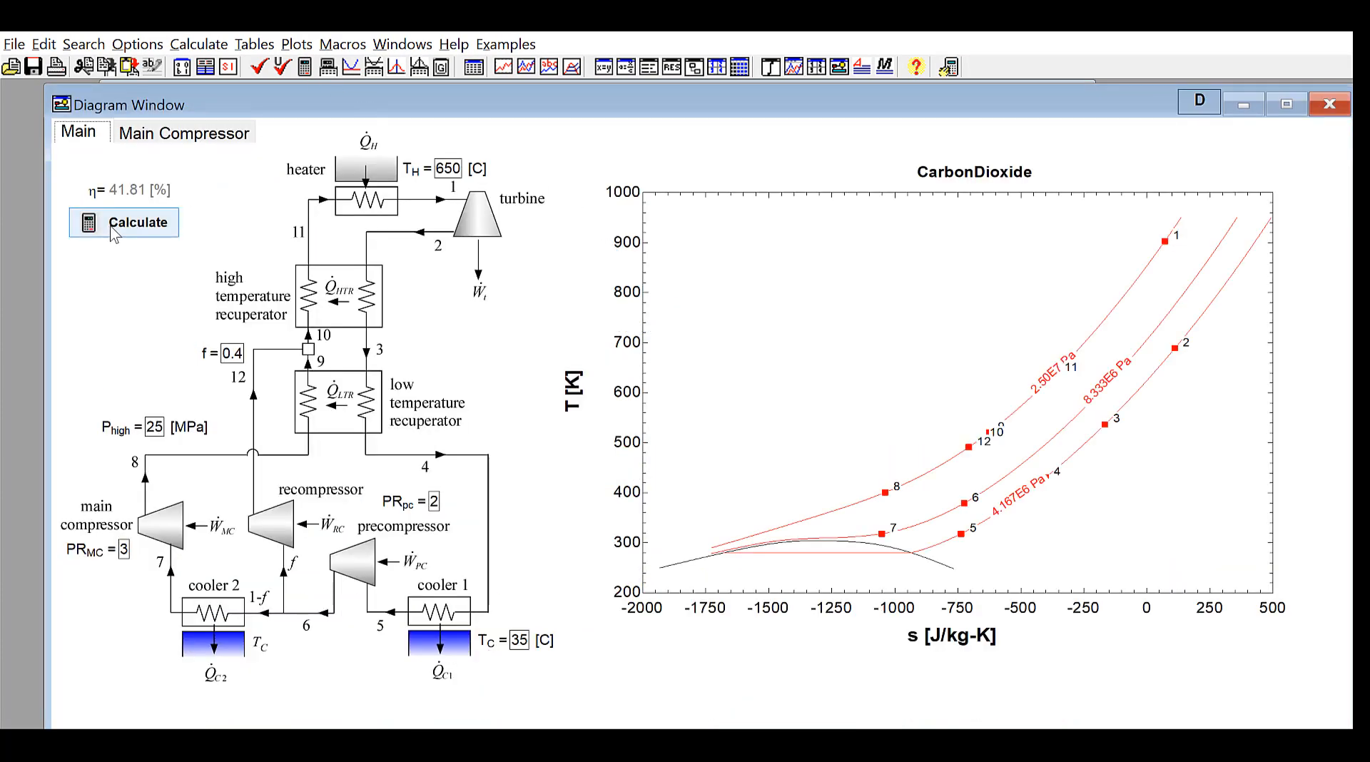
click(135, 223)
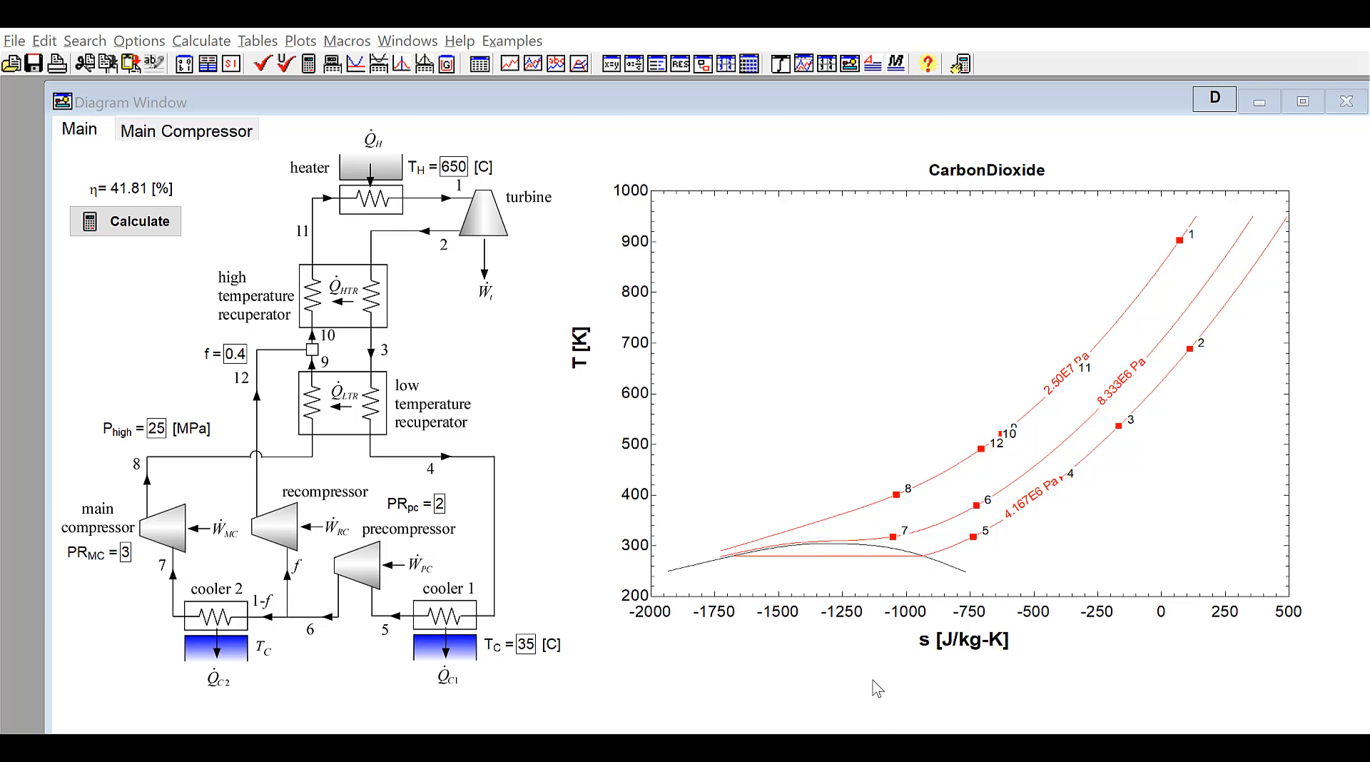
Open the Main Compressor window from its tab, review its hot area properties, and close the window again
click(171, 133)
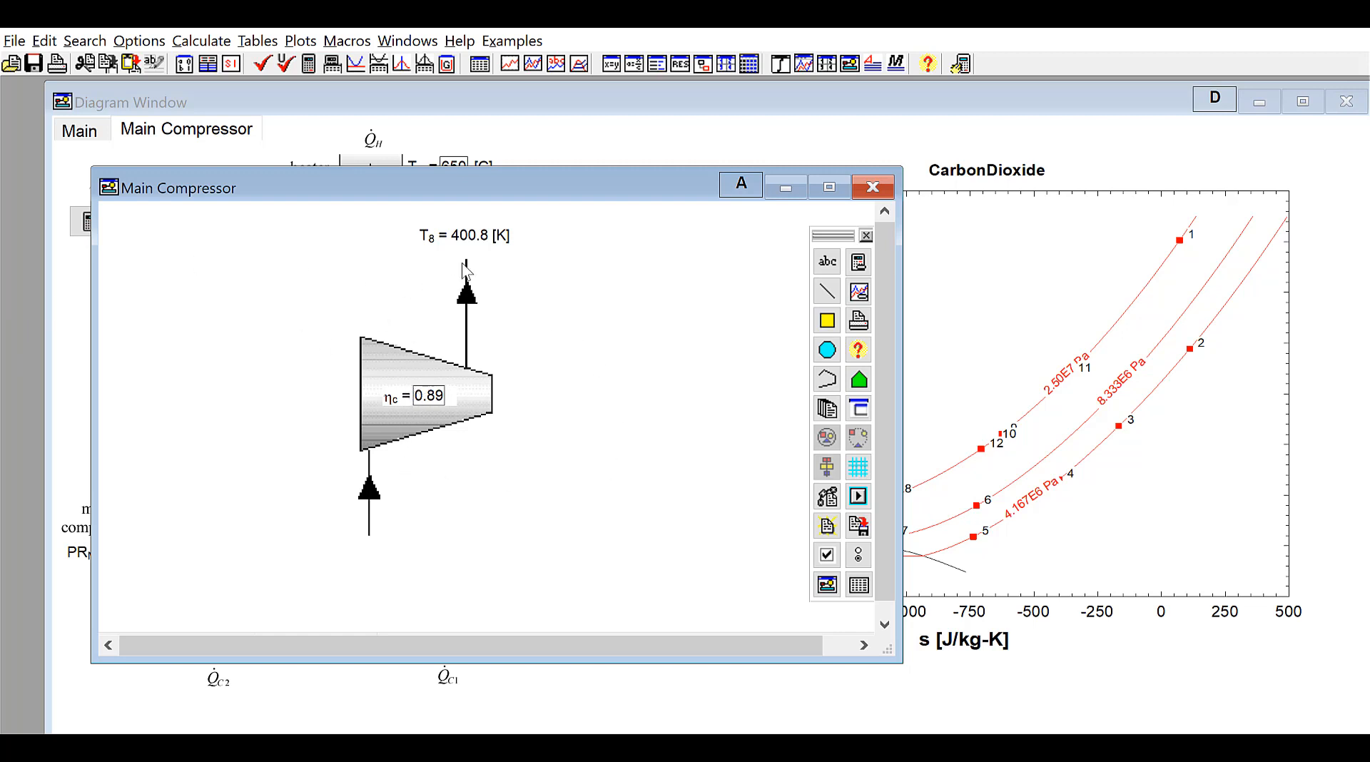
right_click(667, 357)
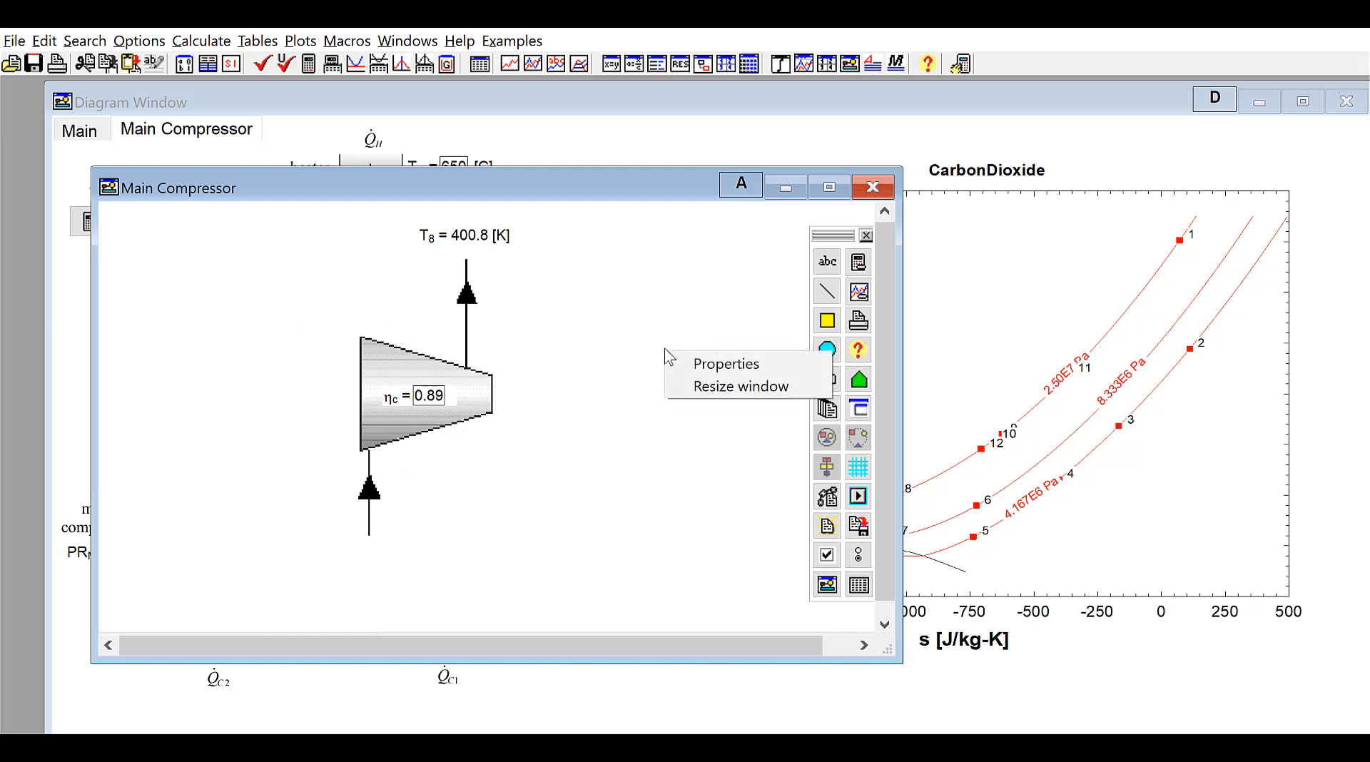
click(741, 368)
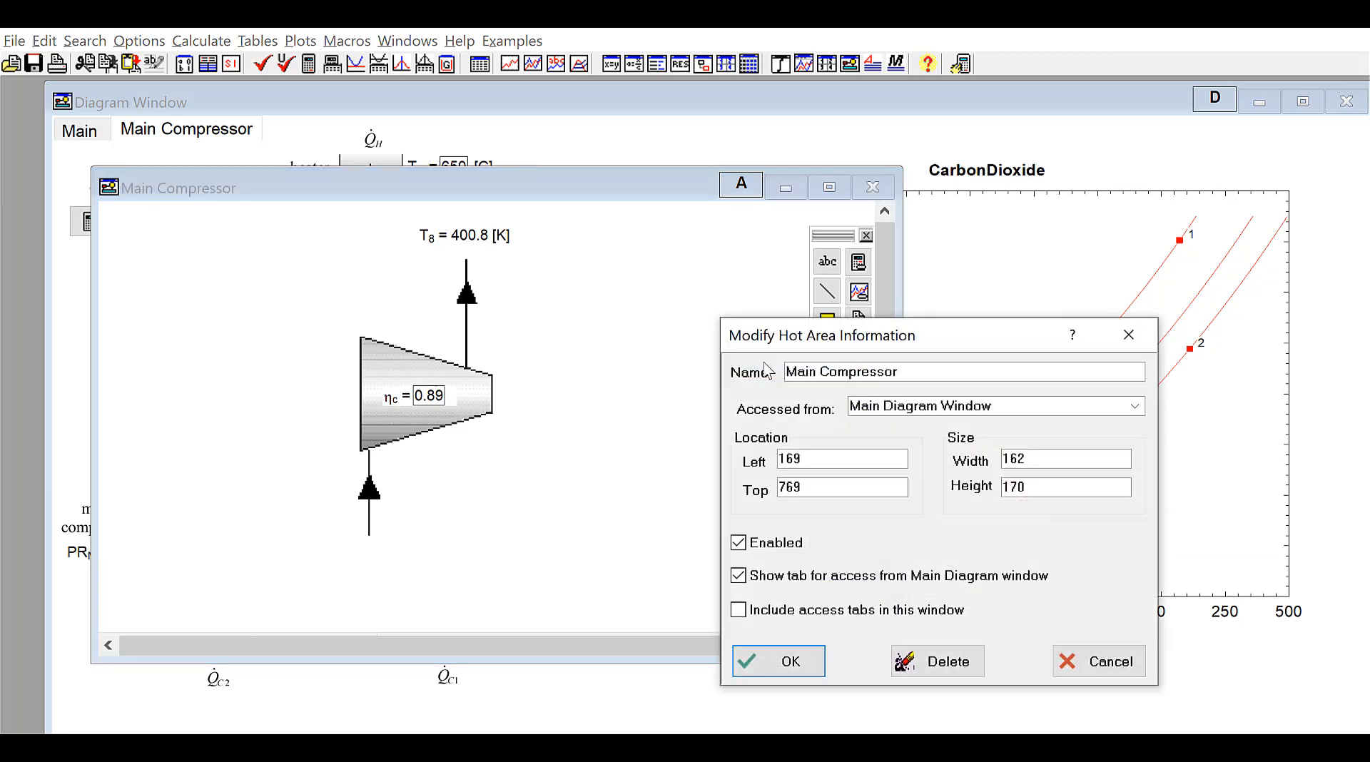
drag(822, 335, 539, 238)
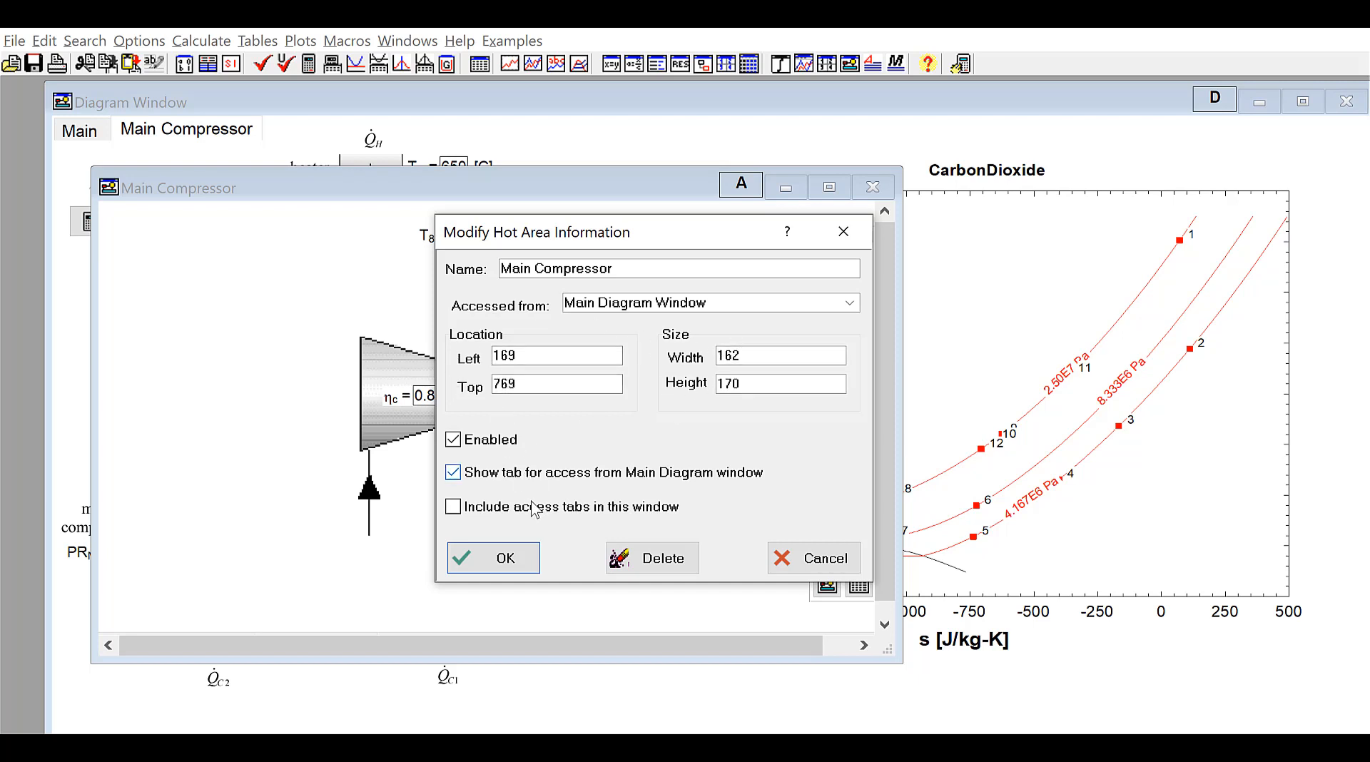
click(519, 556)
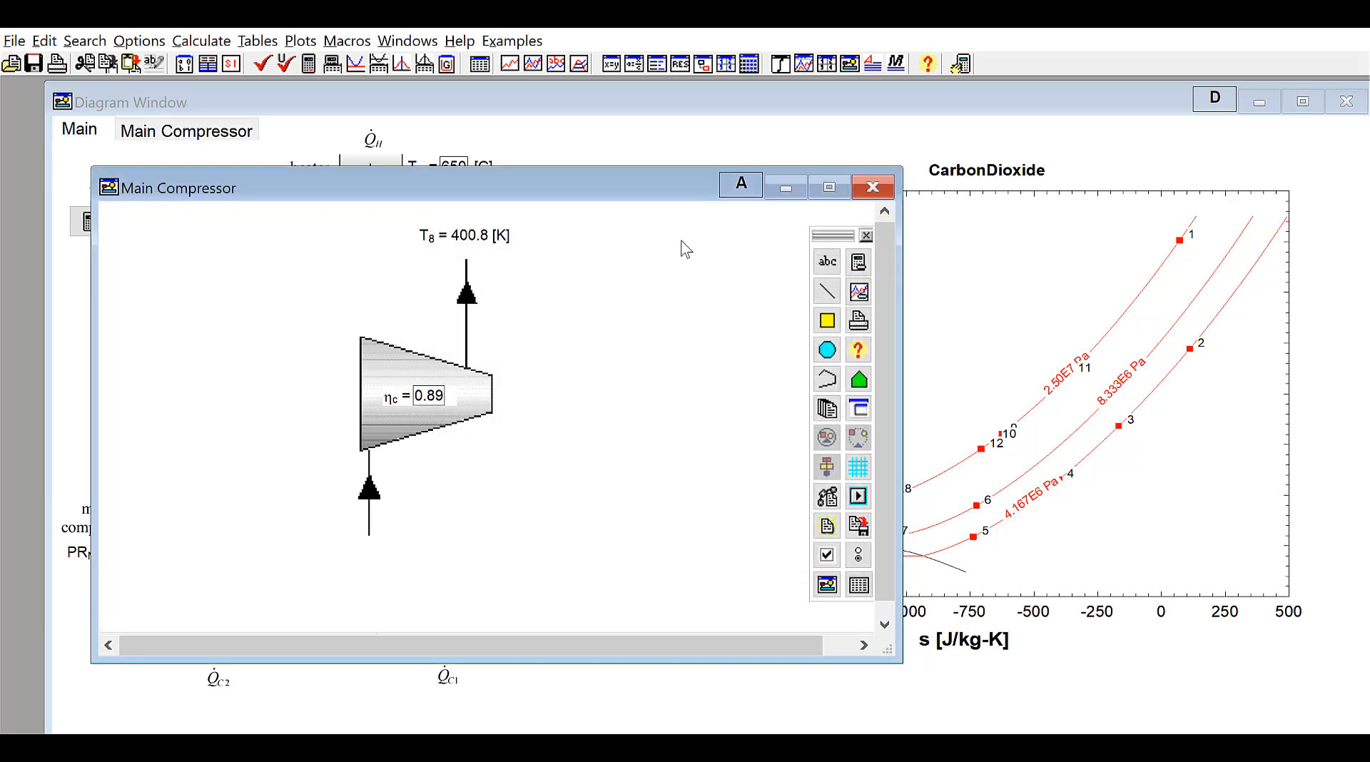
click(870, 189)
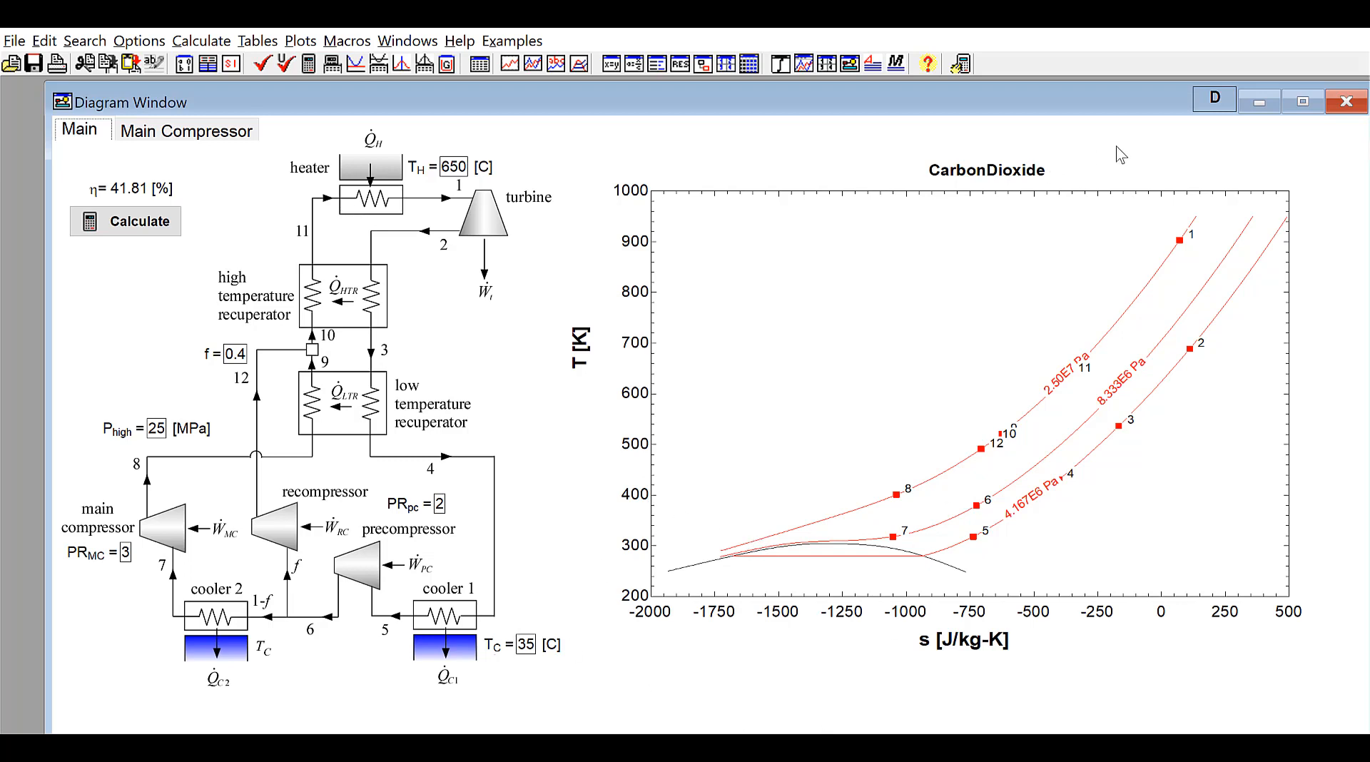
Switch the main diagram to development mode and open the Main Compressor child window from the main compressor symbol
click(1216, 99)
key(ctrl+shift)
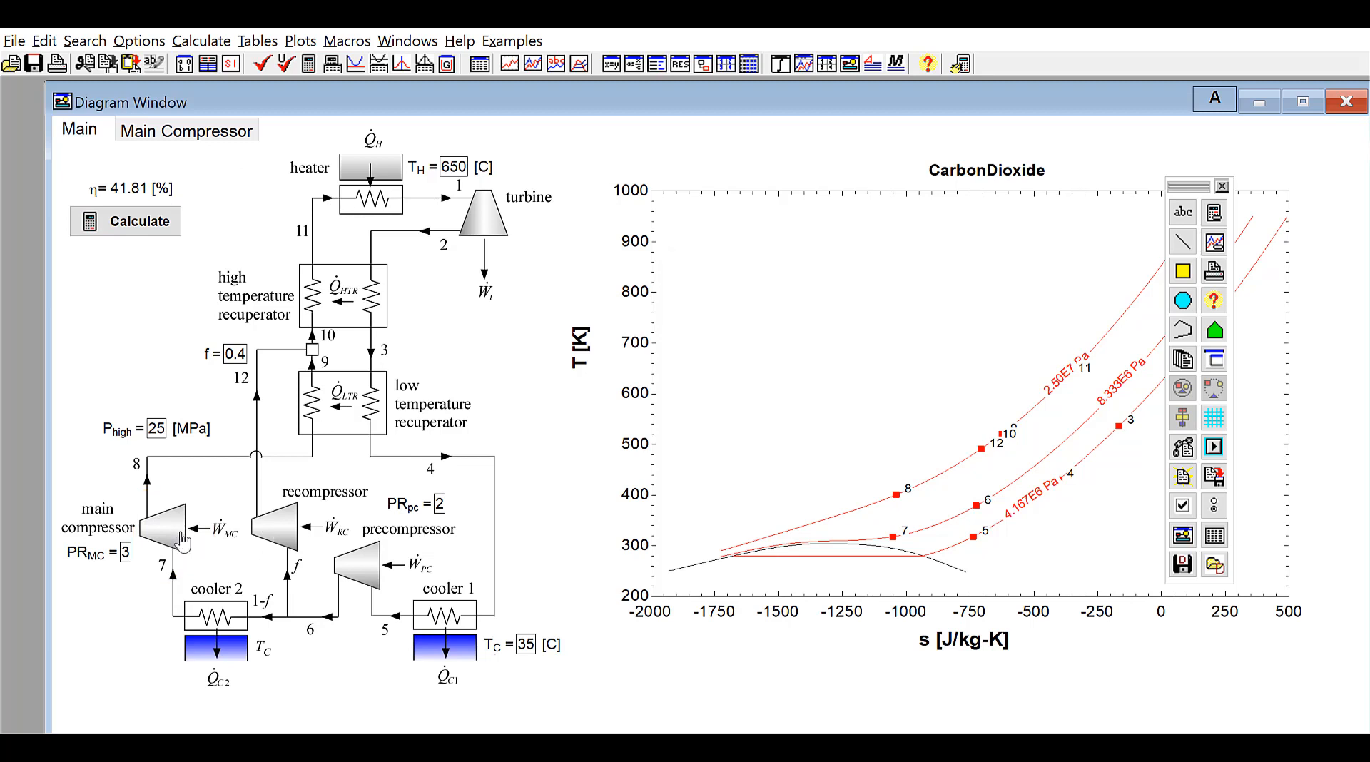
click(180, 545)
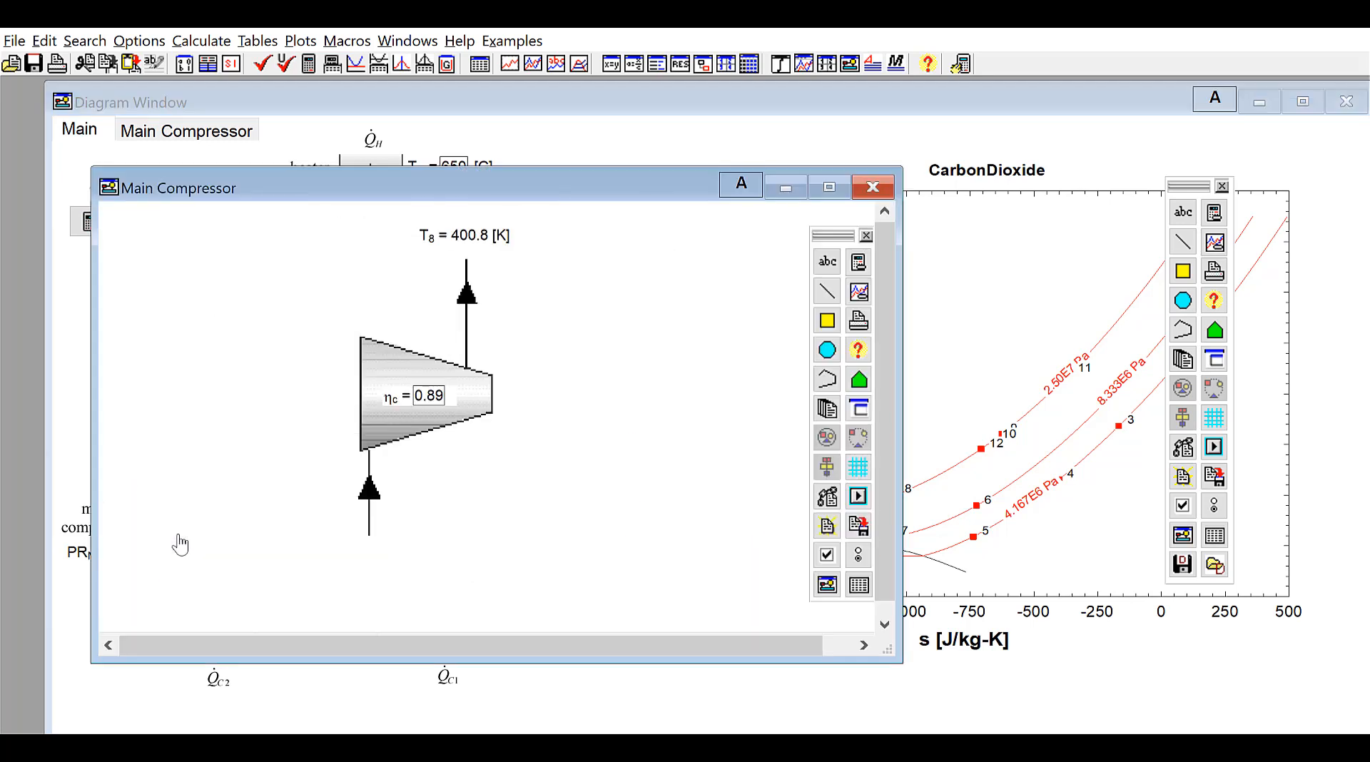